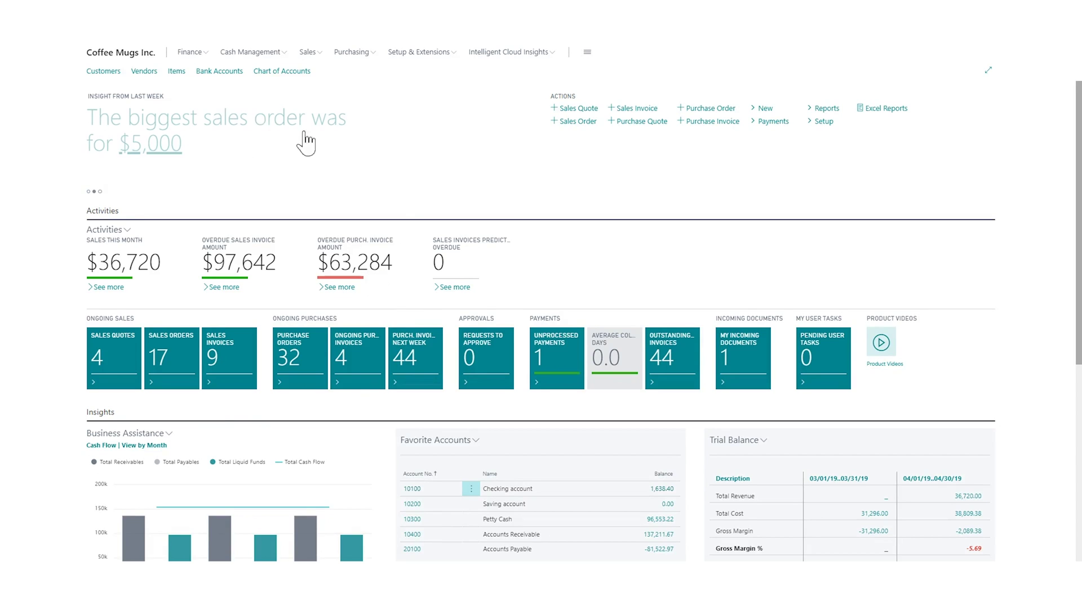
Review the CMSBUDGET sales budget overview from Finance > Sales Budgets, then return to the list.
{"action": "left_click", "coordinate": [310, 52]}
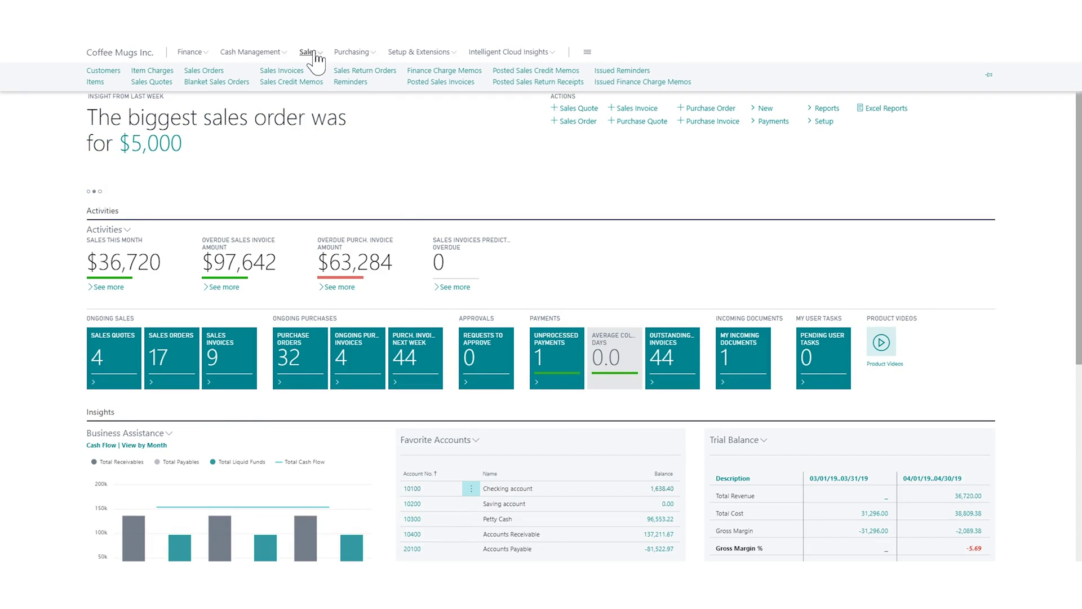
{"action": "left_click", "coordinate": [203, 52]}
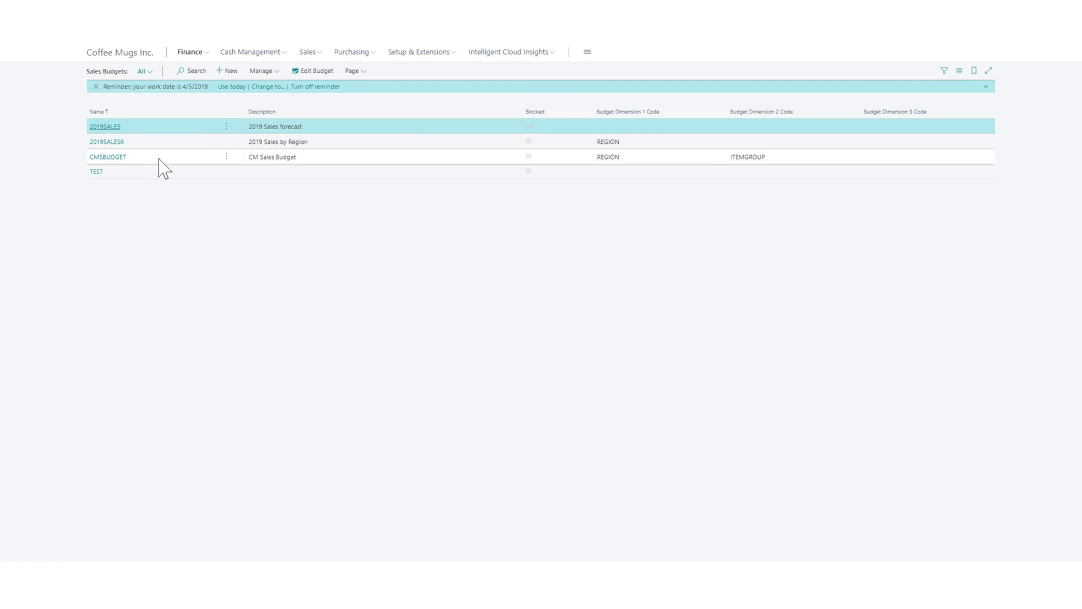
{"action": "left_click", "coordinate": [119, 163]}
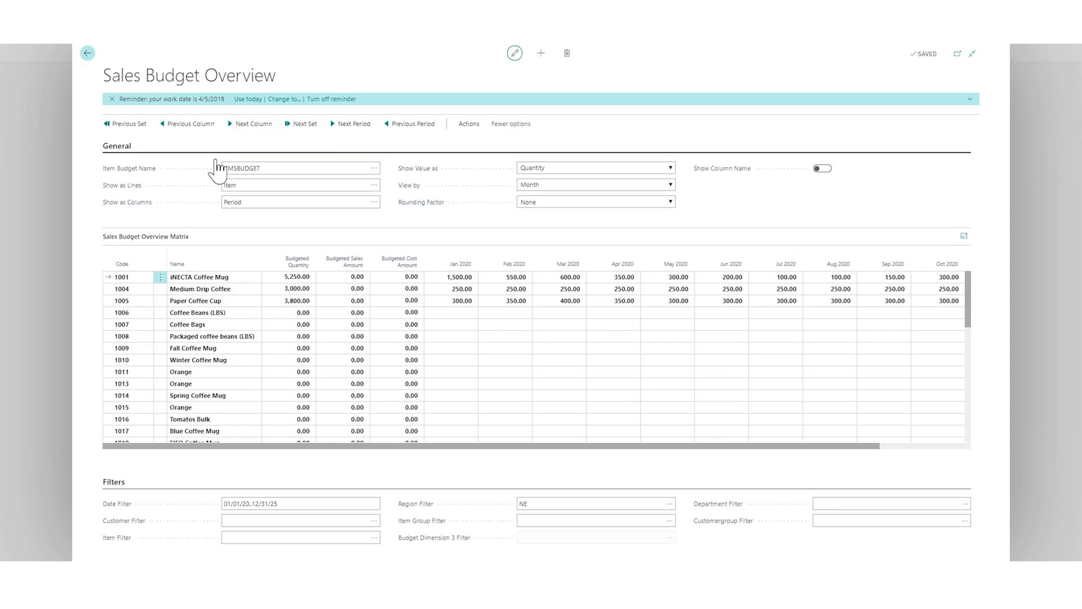
{"action": "key", "text": "Escape"}
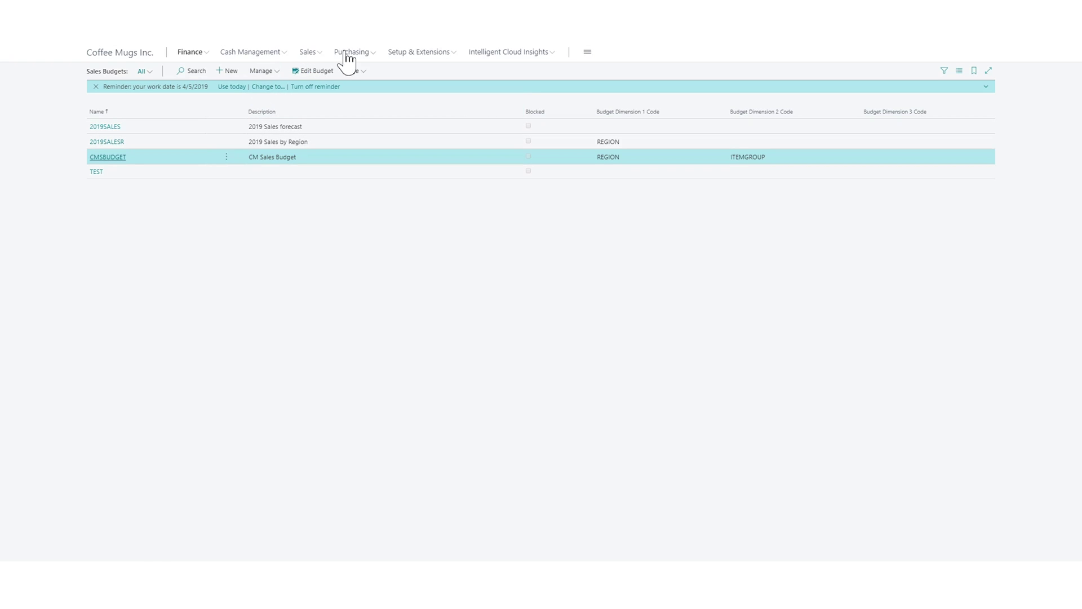
Open the CMSA sales analysis report from Finance and view its matrix.
{"action": "left_click", "coordinate": [192, 52]}
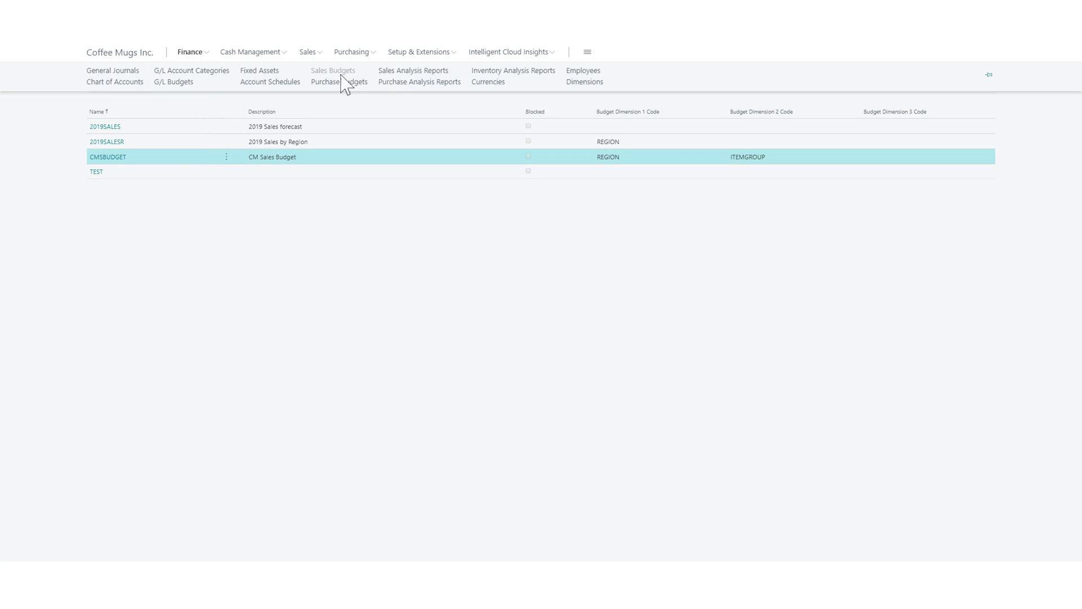
{"action": "left_click", "coordinate": [398, 73]}
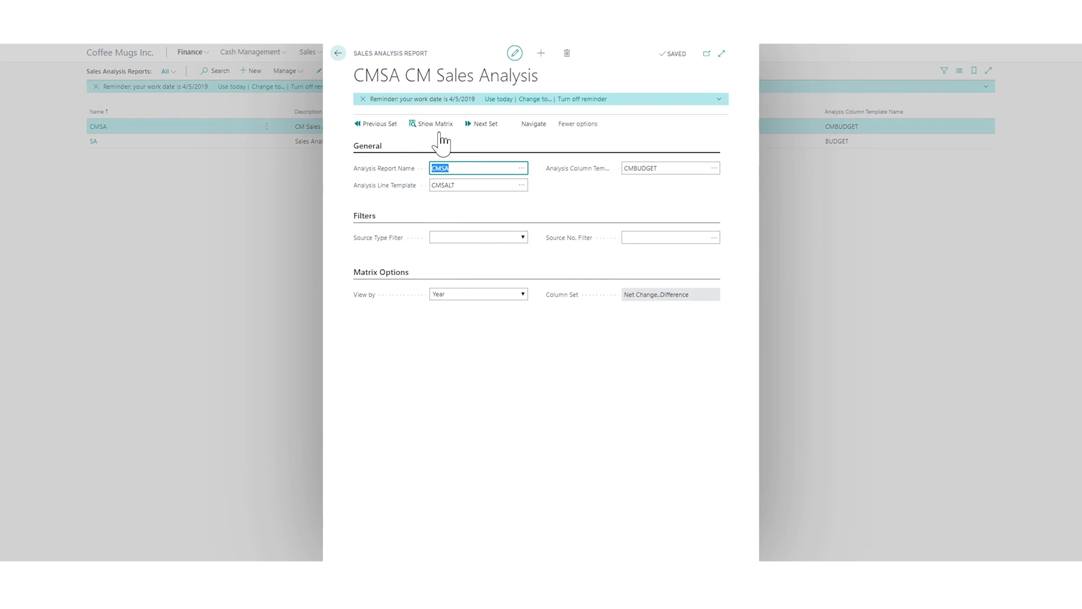
{"action": "left_click", "coordinate": [435, 131]}
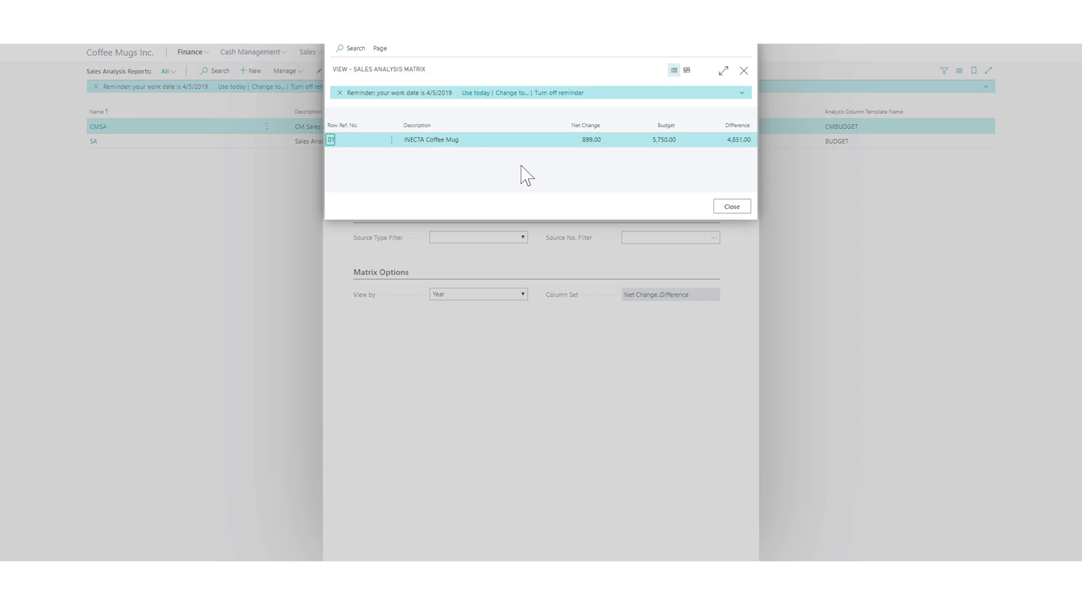
Close the matrix and set the CMSA report to view by Month.
{"action": "left_click", "coordinate": [732, 206]}
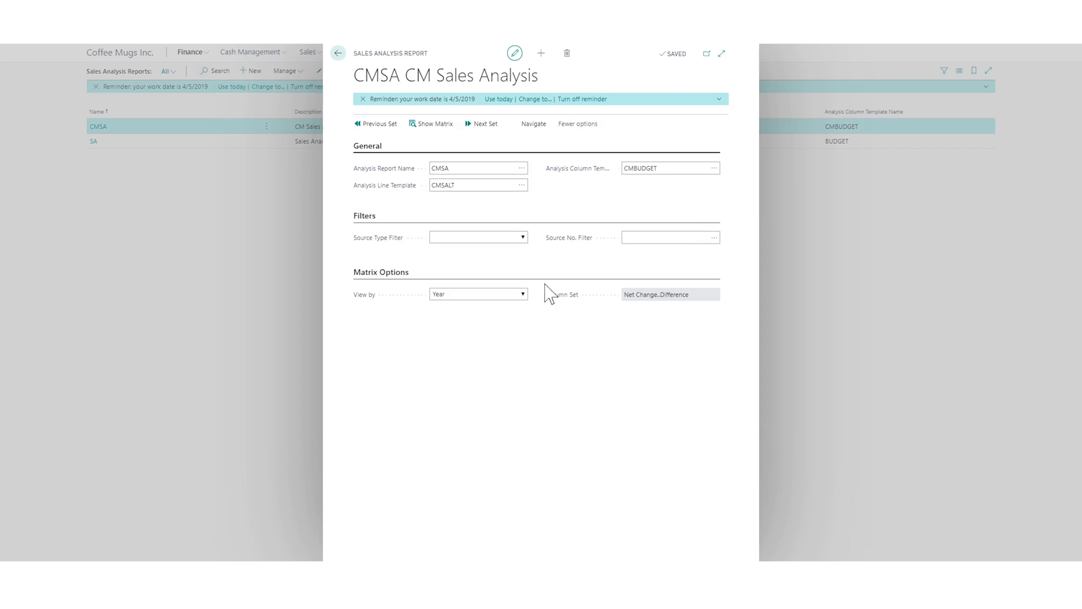
{"action": "left_click", "coordinate": [519, 294]}
{"action": "left_click", "coordinate": [476, 345]}
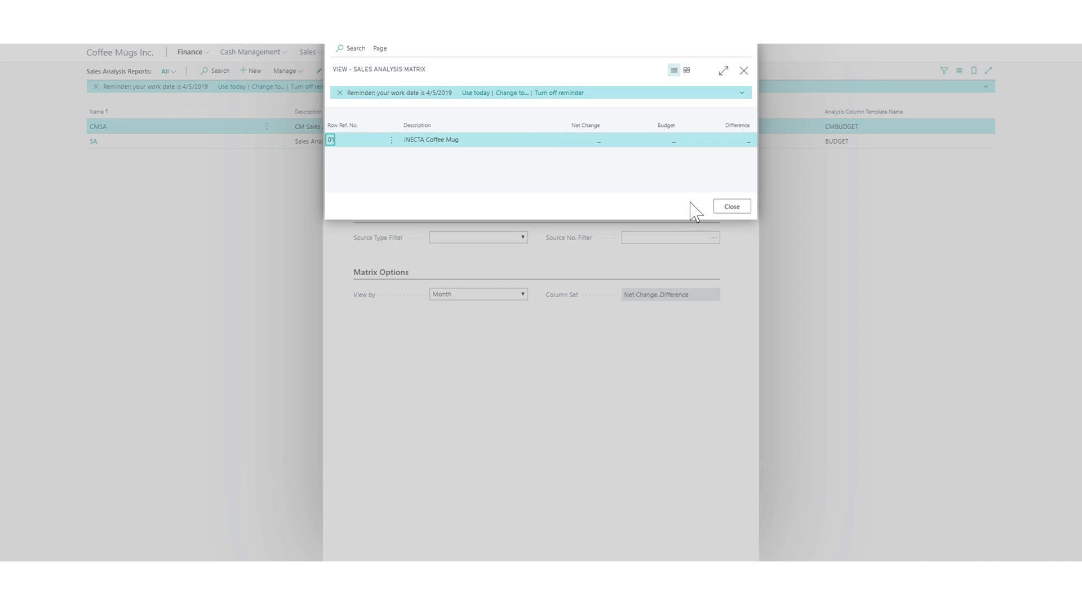
Reset the work date to today ('t') in My Settings.
{"action": "left_click", "coordinate": [720, 207]}
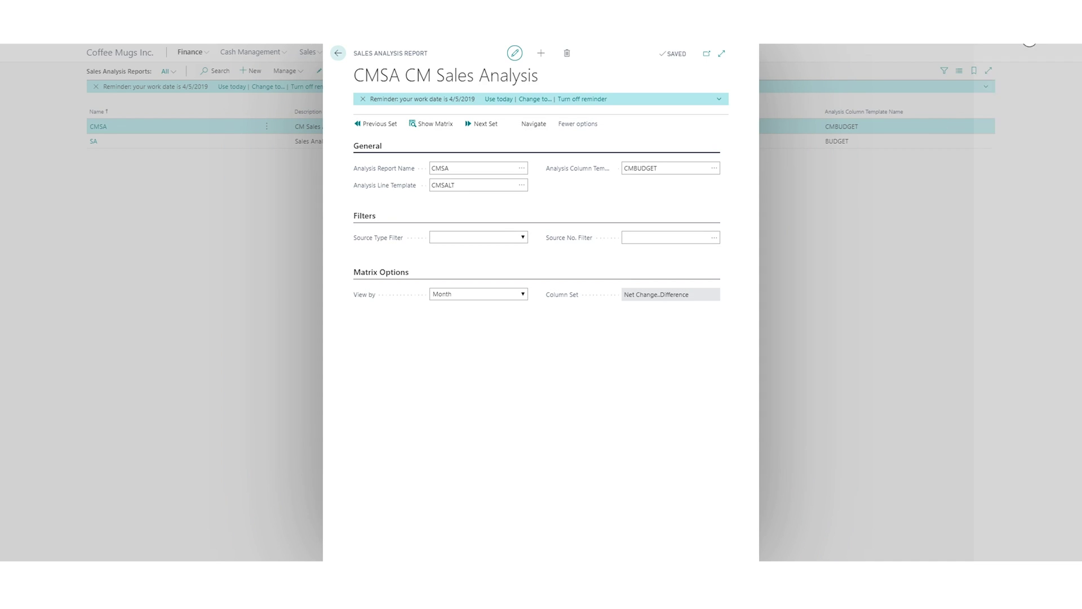
{"action": "left_click", "coordinate": [1029, 39]}
{"action": "left_click", "coordinate": [971, 102]}
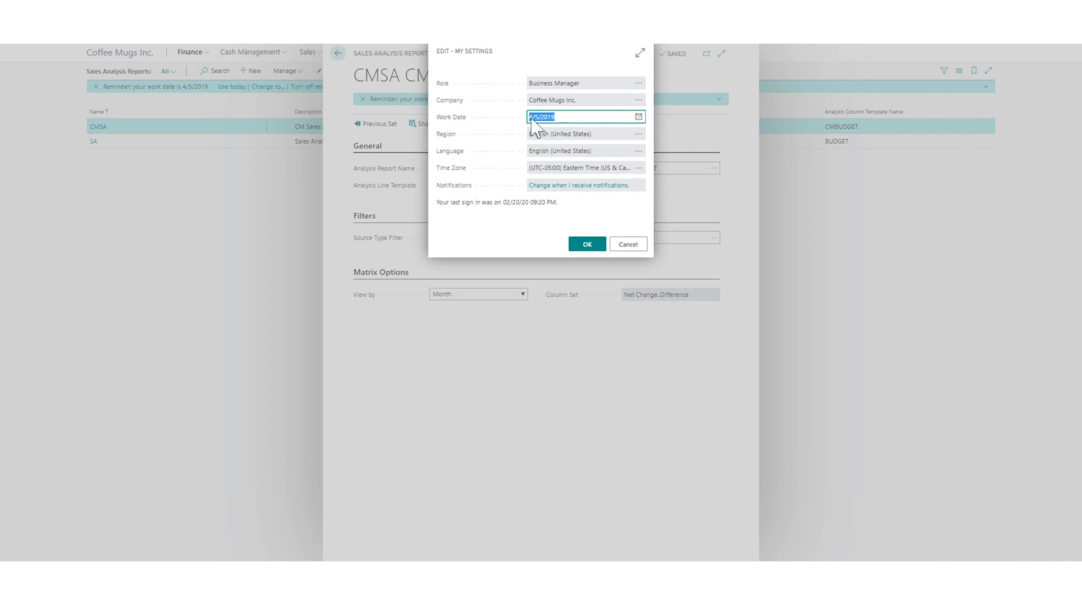
{"action": "type", "text": "t"}
{"action": "key", "text": "Tab"}
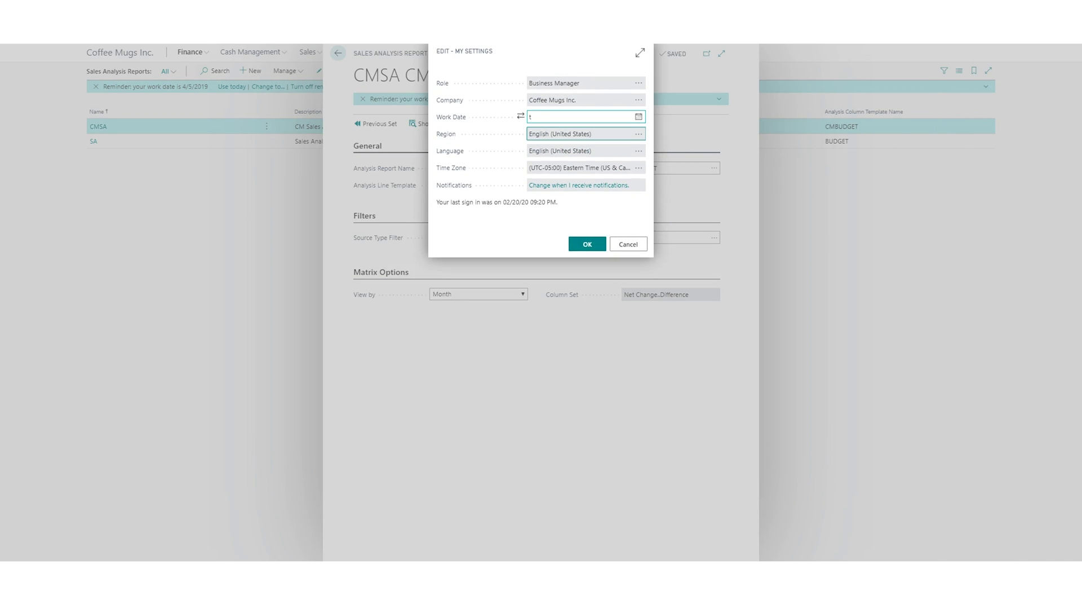
{"action": "left_click", "coordinate": [586, 244]}
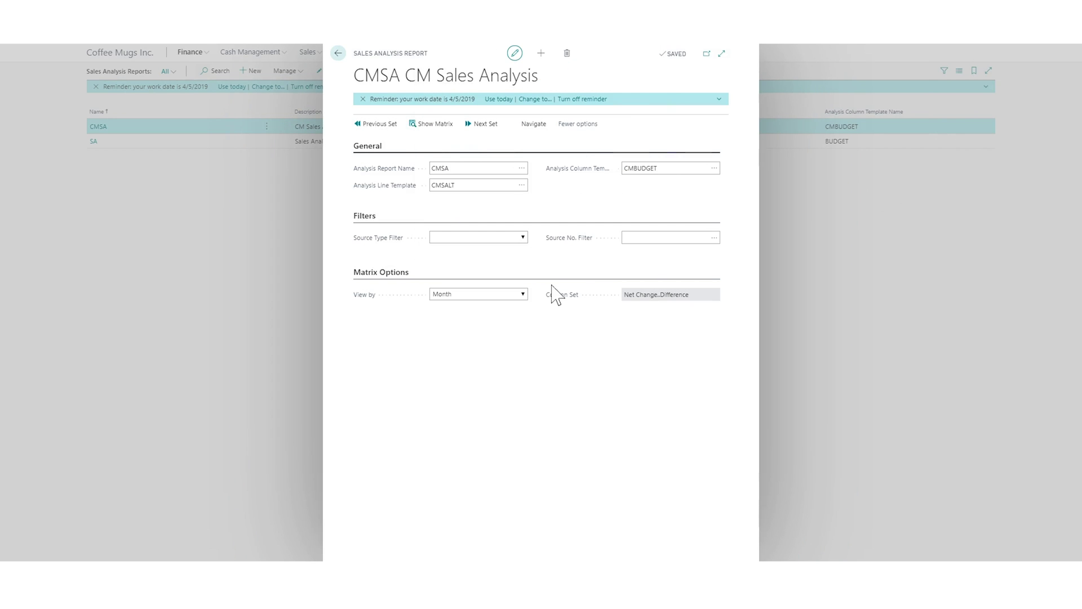
Check the CMSA matrix again and return to the report card.
{"action": "left_click", "coordinate": [431, 123]}
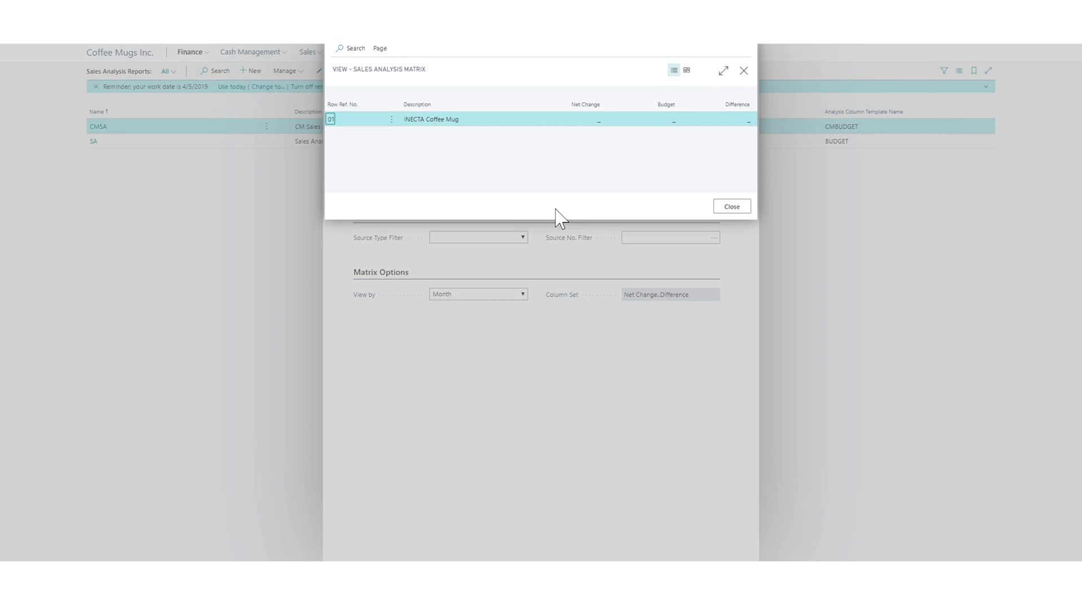
{"action": "key", "text": "Escape"}
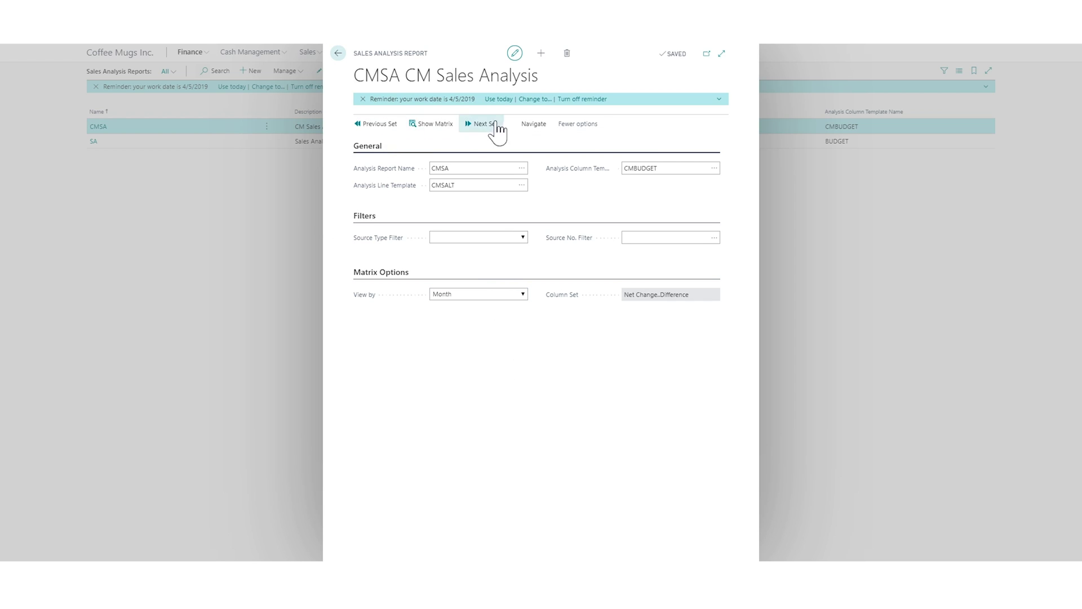
{"action": "left_click", "coordinate": [533, 124]}
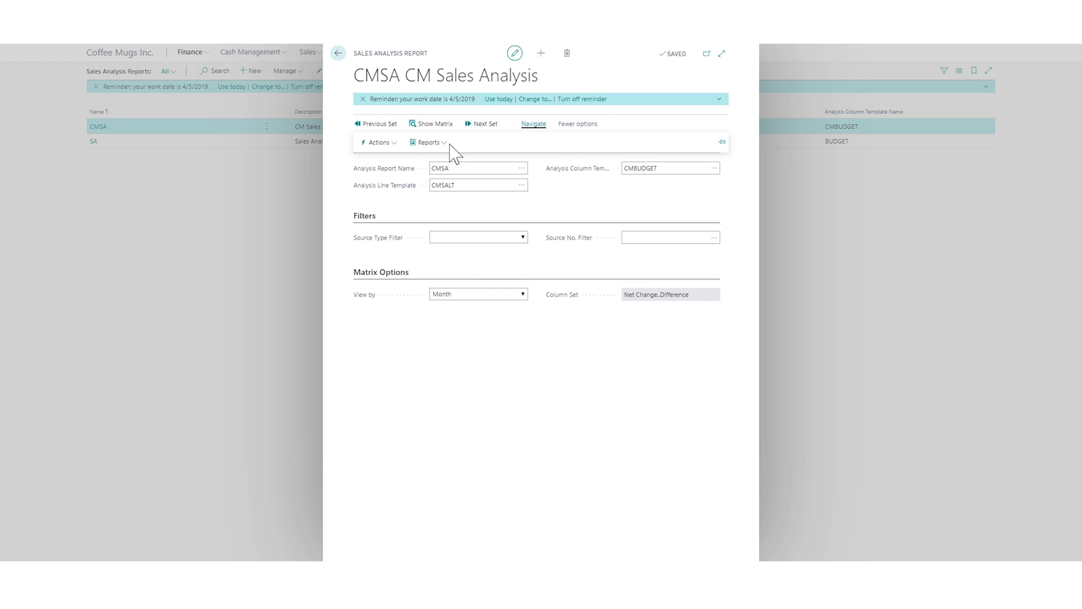
Open the CMBUDGET column setup, showing NC, BUDGET and DIF, at full width.
{"action": "left_click", "coordinate": [378, 143]}
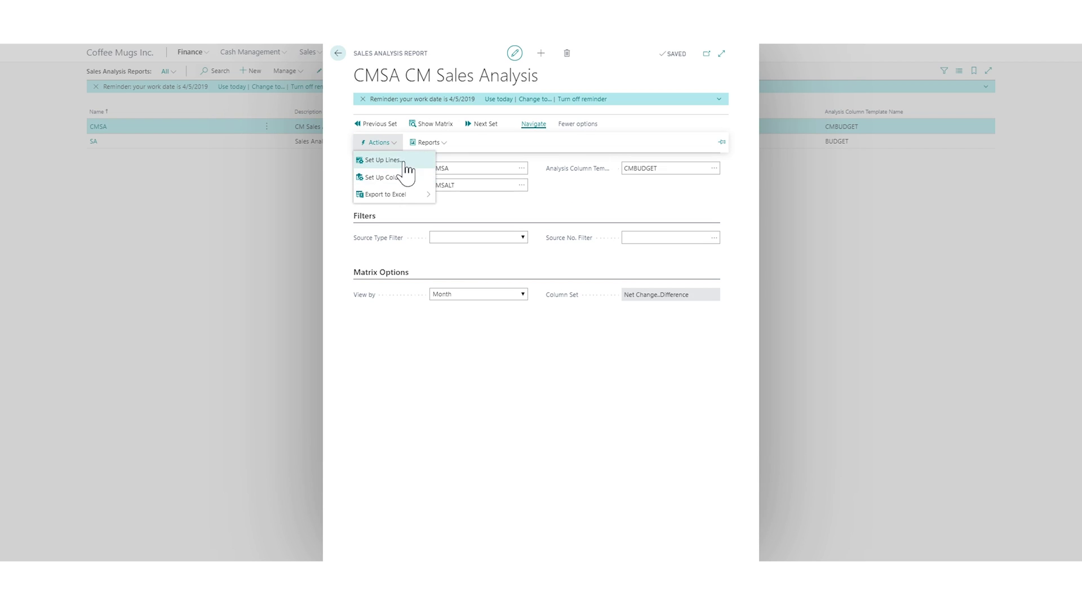
{"action": "left_click", "coordinate": [404, 177]}
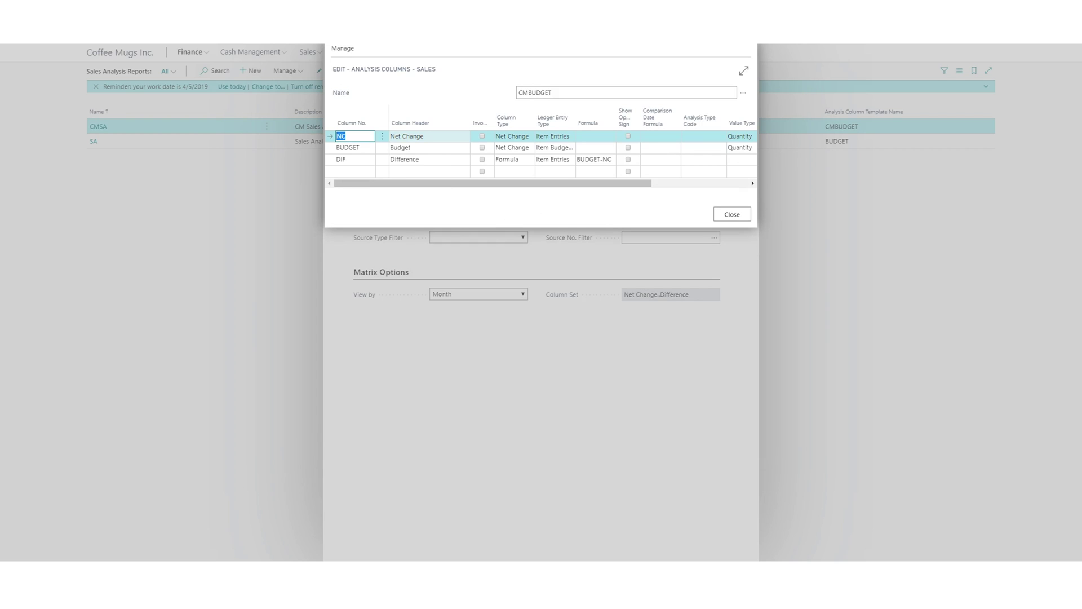
{"action": "left_click", "coordinate": [744, 71]}
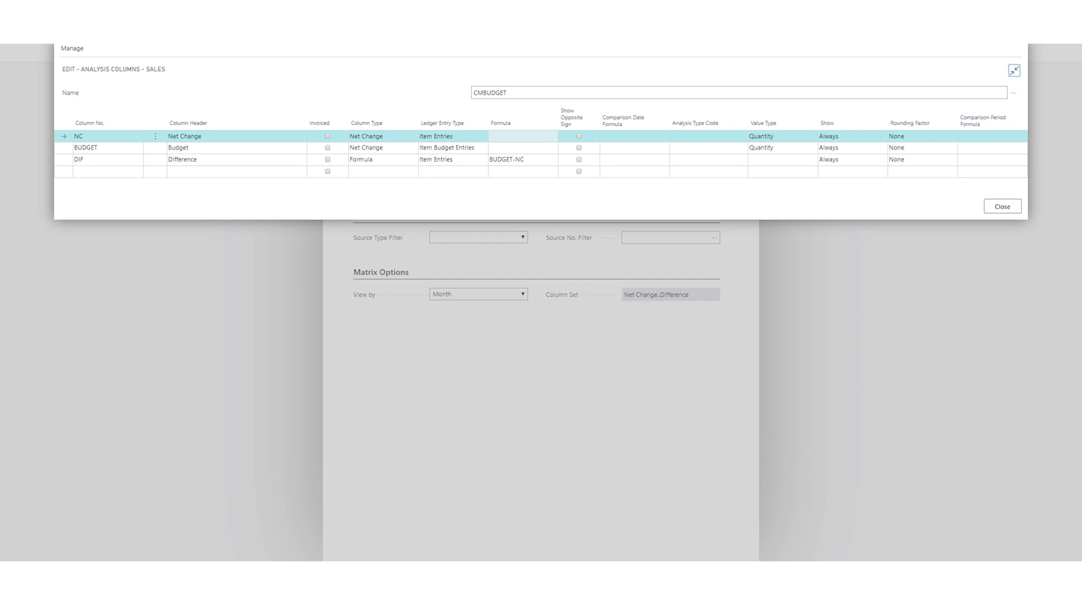
{"action": "mouse_move", "coordinate": [630, 119]}
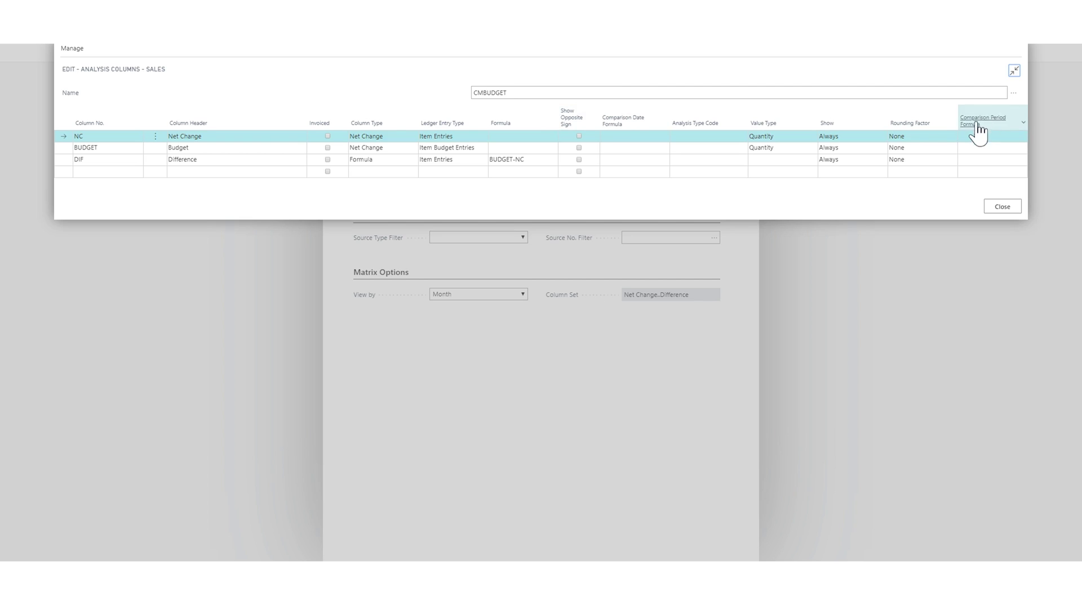
{"action": "key", "text": "Tab"}
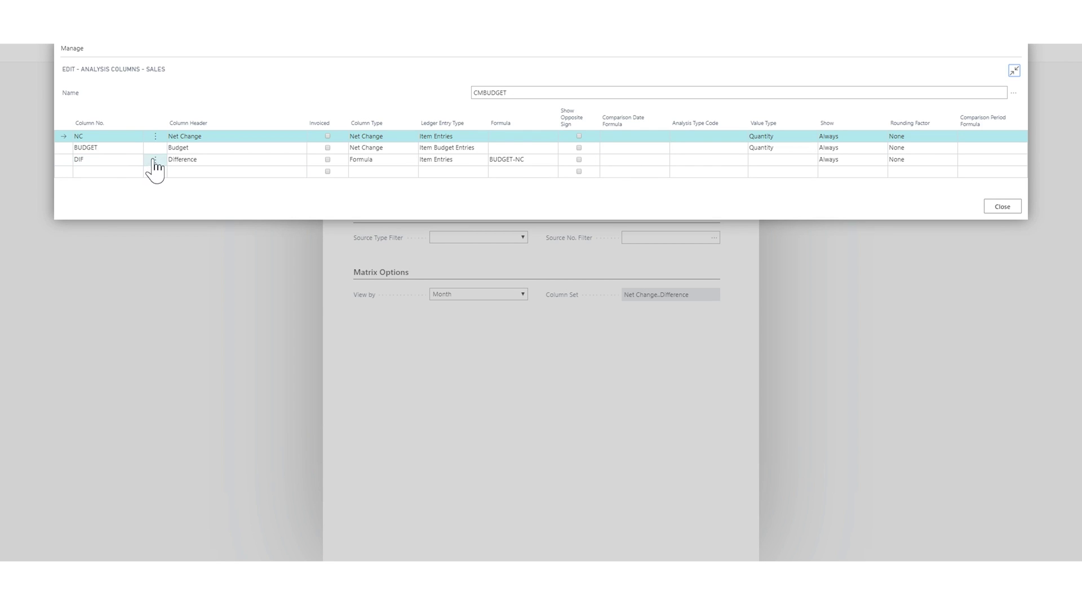
{"action": "left_click", "coordinate": [155, 160]}
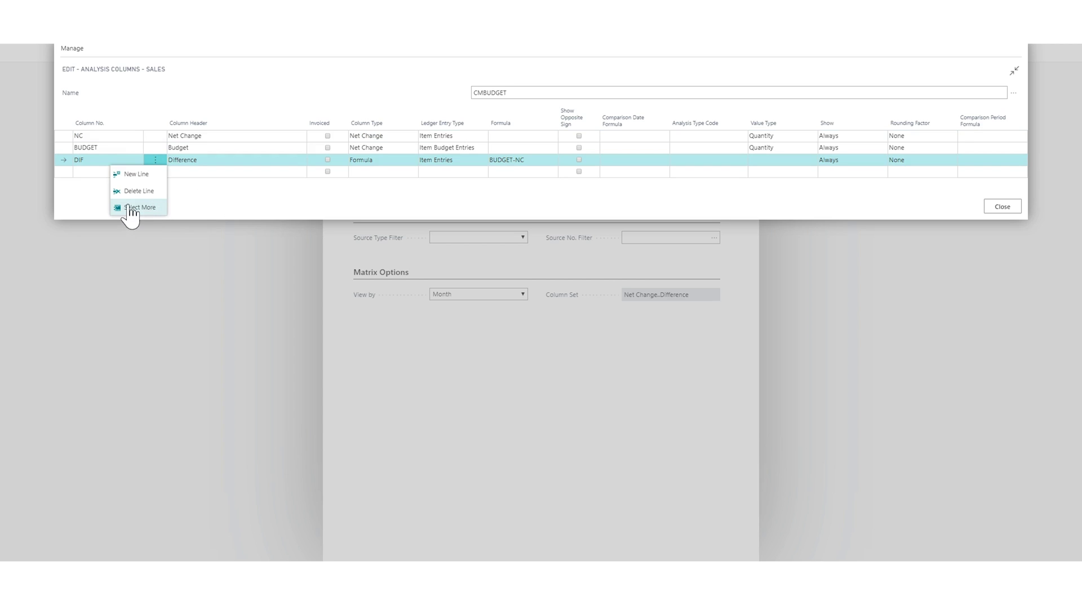
Prefix the NC, BUDGET and DIF column codes with CM.
{"action": "key", "text": "Escape"}
{"action": "left_click", "coordinate": [107, 172]}
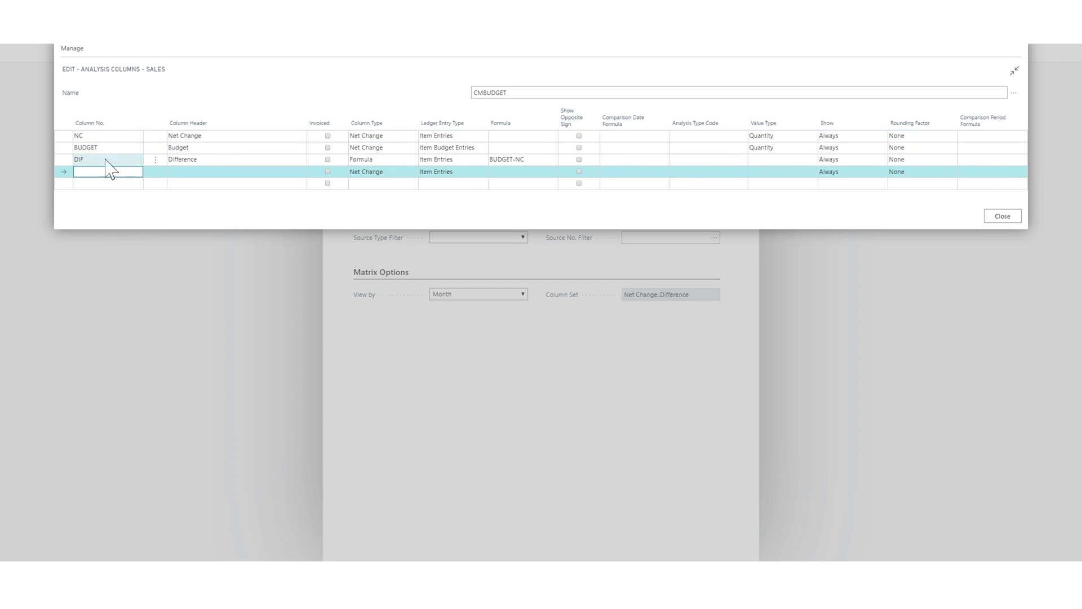
{"action": "left_click", "coordinate": [93, 135]}
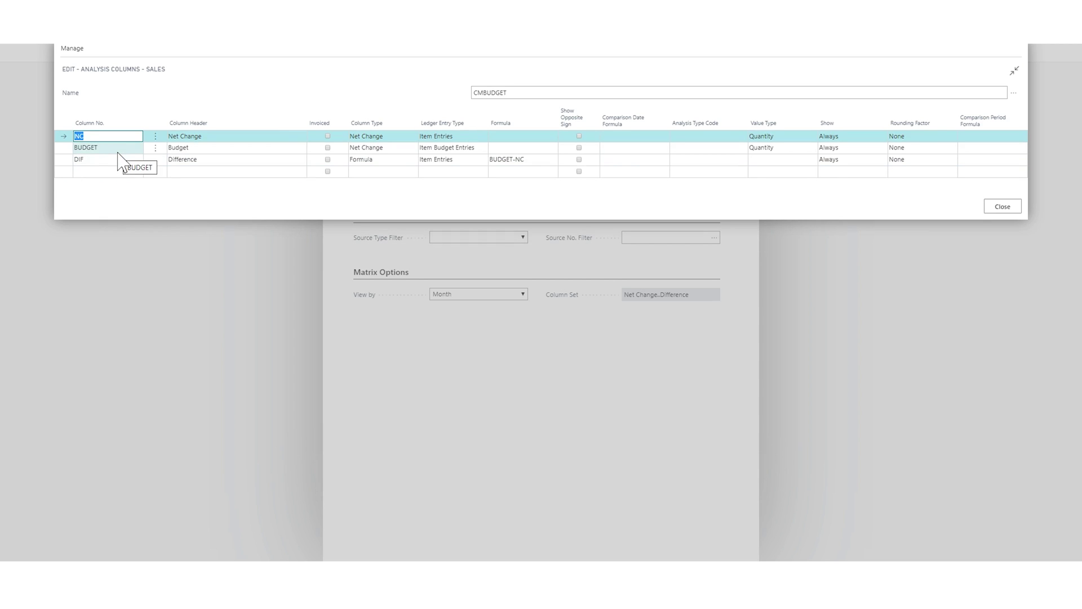
{"action": "type", "text": "CM"}
{"action": "left_click", "coordinate": [126, 148]}
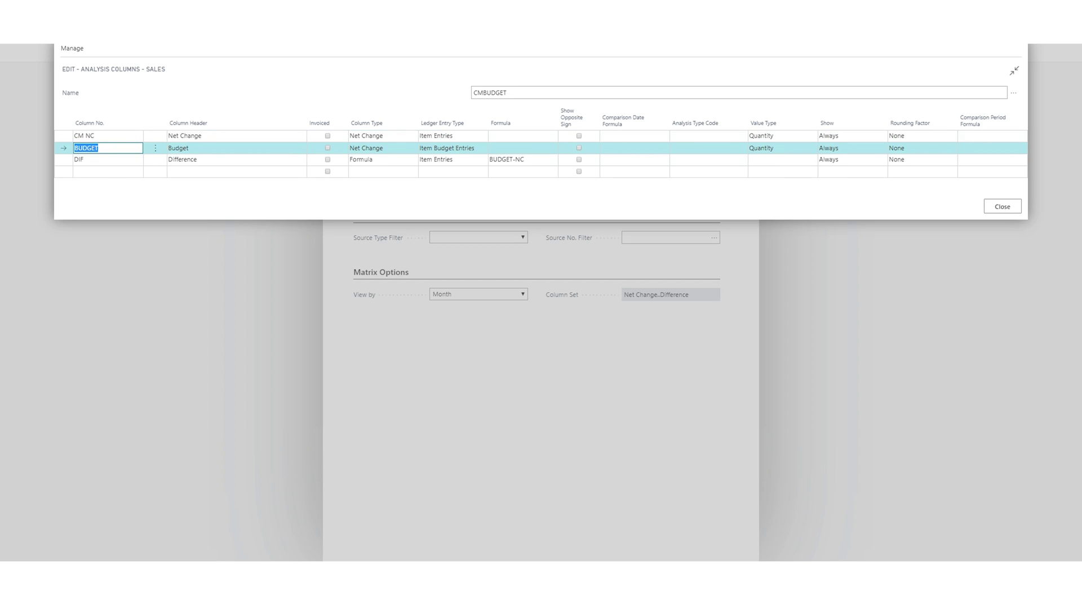
{"action": "left_click", "coordinate": [75, 148]}
{"action": "type", "text": "CM"}
{"action": "left_click", "coordinate": [88, 160]}
{"action": "left_click", "coordinate": [75, 161]}
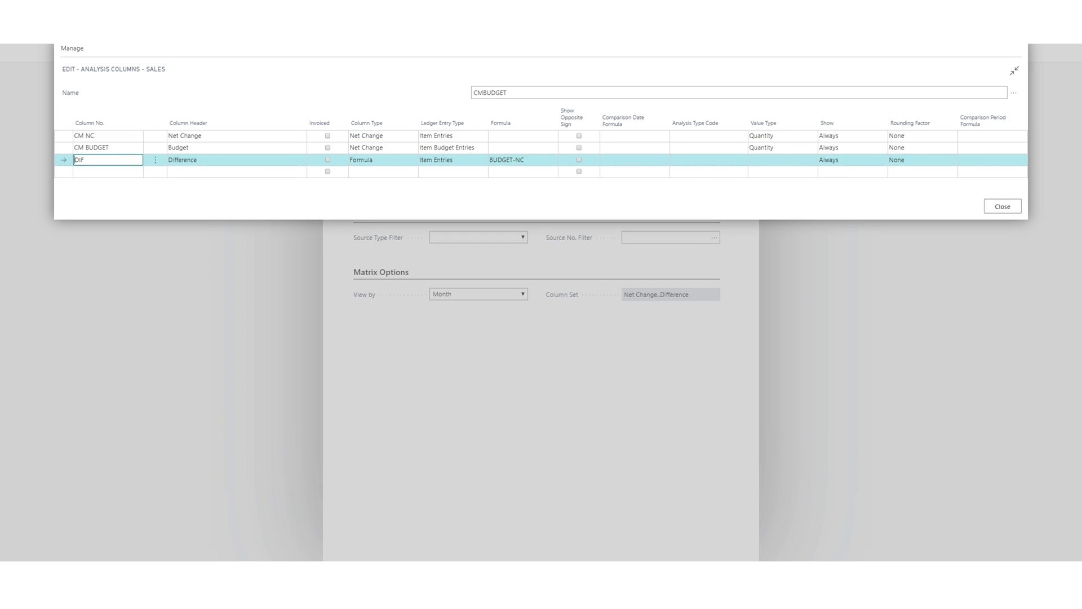
{"action": "type", "text": "CM"}
{"action": "key", "text": "Tab"}
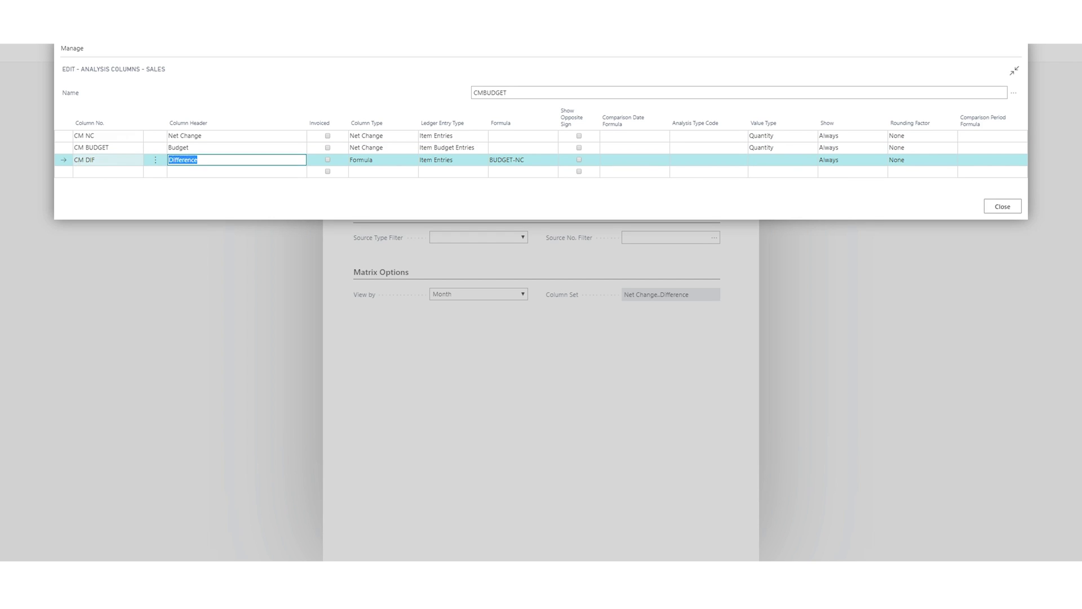
{"action": "key", "text": "Tab"}
{"action": "key", "text": "Tab"}
{"action": "key", "text": "Tab"}
{"action": "key", "text": "Tab"}
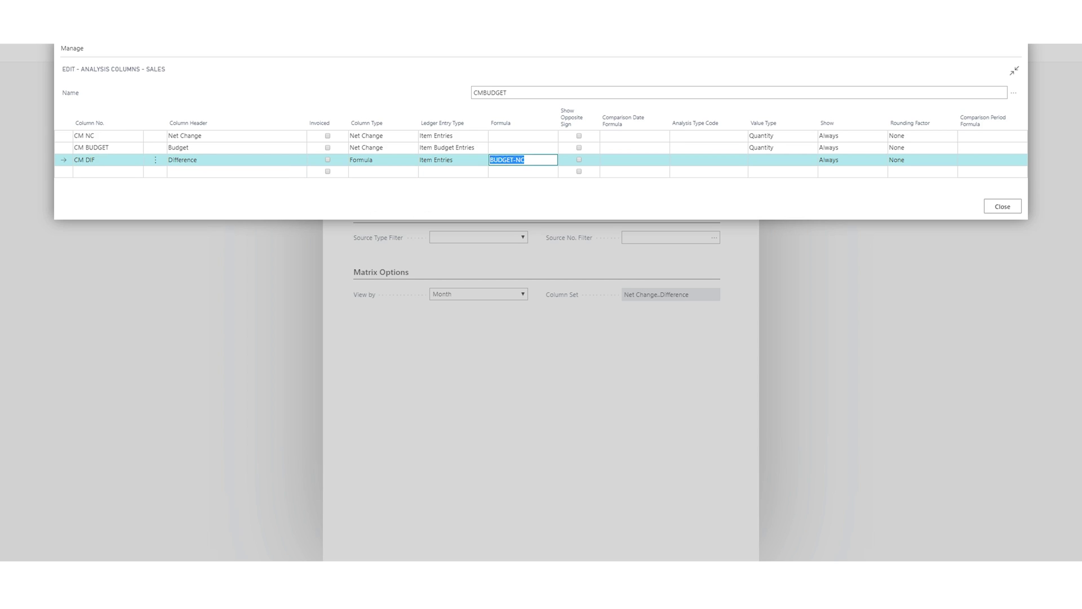
{"action": "key", "text": "Home"}
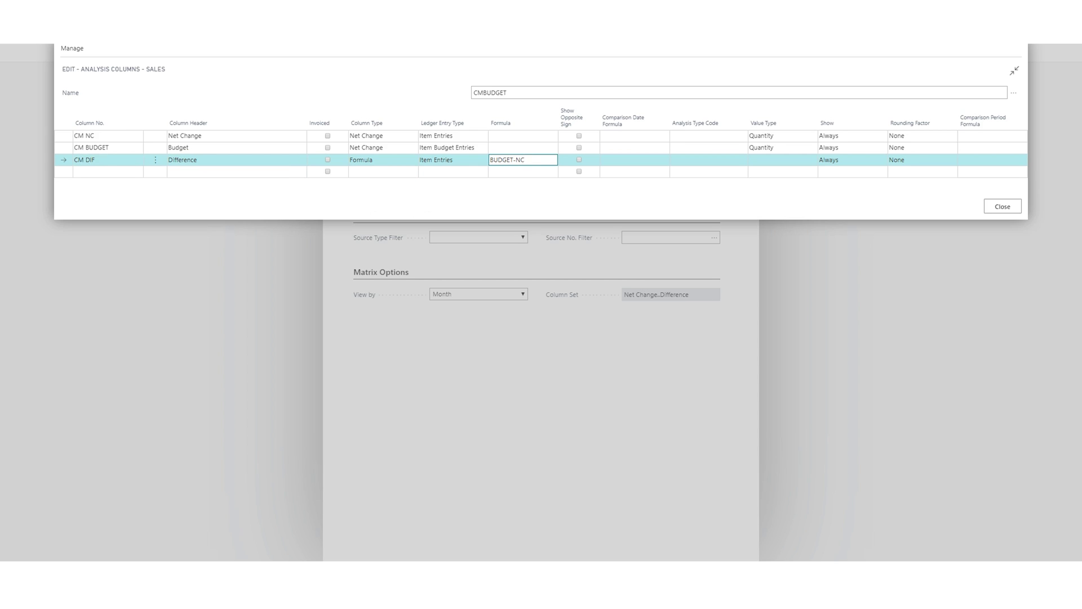
Replace the spaces so the codes read CM_NC, CM_BUDGET and CM_DIF.
{"action": "left_click", "coordinate": [87, 136]}
{"action": "left_click", "coordinate": [89, 136]}
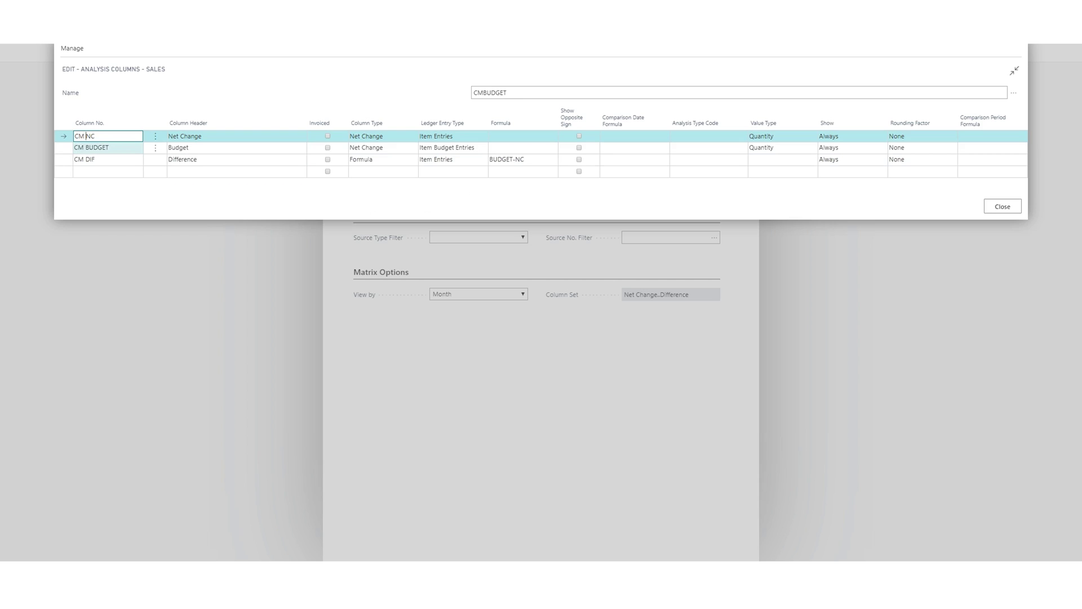
{"action": "key", "text": "BackSpace"}
{"action": "type", "text": "_"}
{"action": "left_click", "coordinate": [107, 149]}
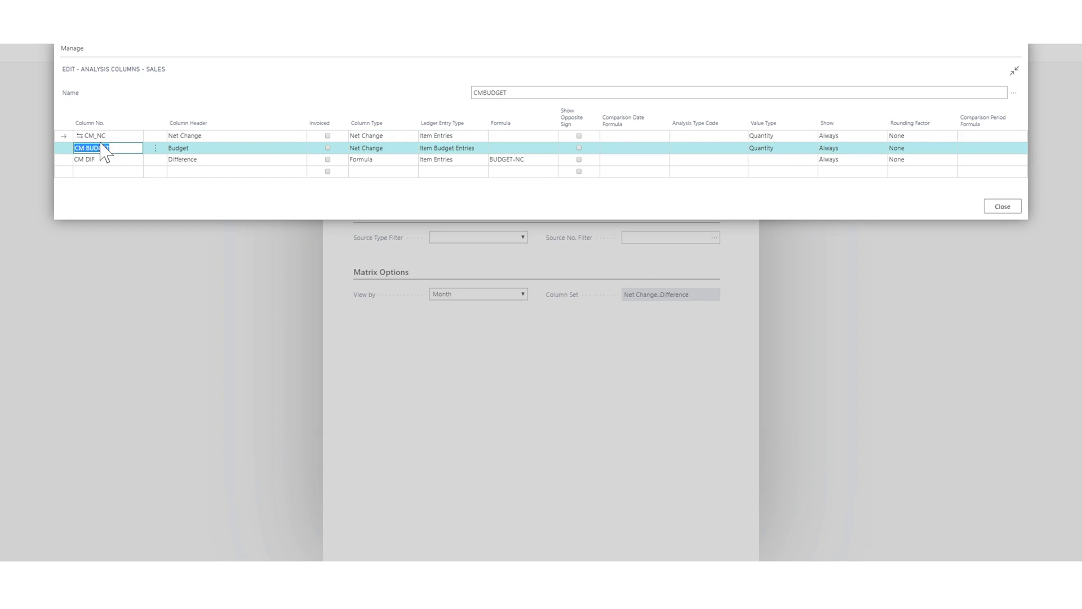
{"action": "left_click", "coordinate": [85, 147]}
{"action": "key", "text": "BackSpace"}
{"action": "type", "text": "_"}
{"action": "left_click", "coordinate": [96, 160]}
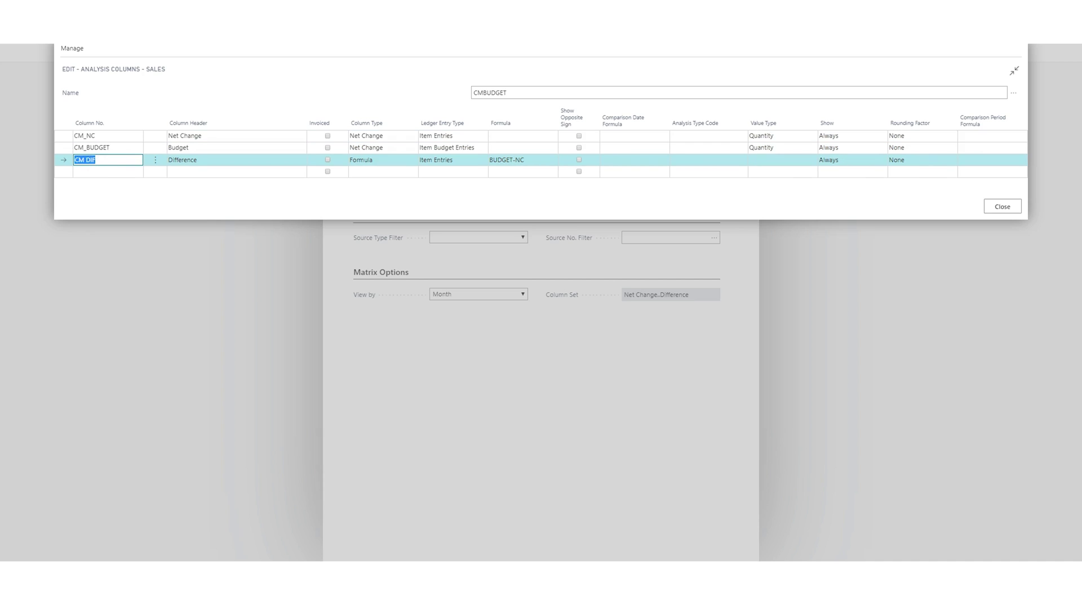
{"action": "left_click", "coordinate": [86, 160]}
{"action": "key", "text": "BackSpace"}
{"action": "type", "text": "_"}
Change the difference column's formula to CM_BUDGET-CM_NC.
{"action": "left_click", "coordinate": [107, 148]}
{"action": "left_click", "coordinate": [514, 160]}
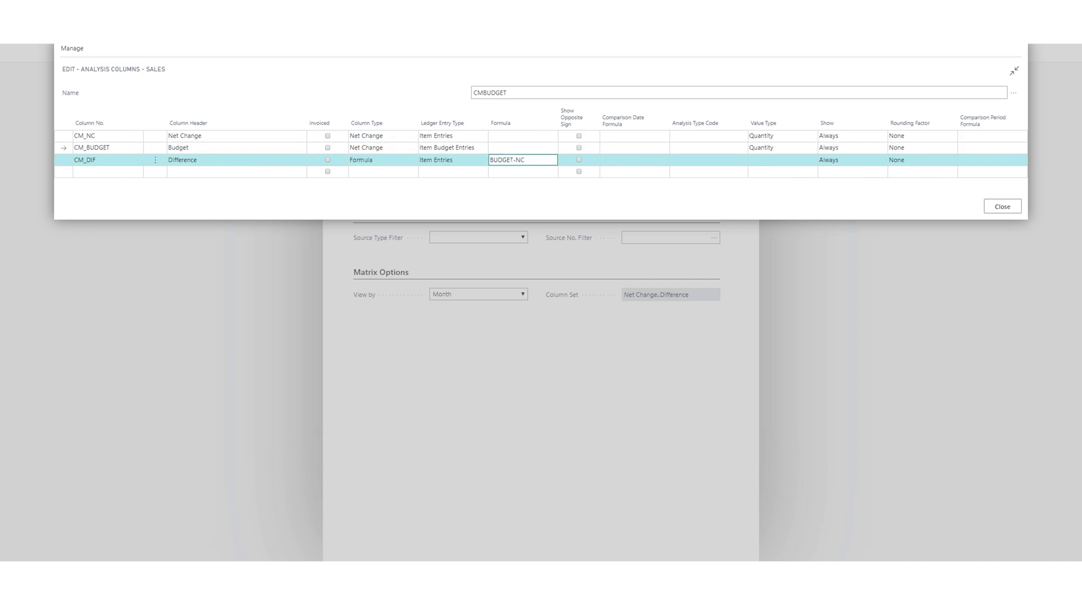
{"action": "left_click", "coordinate": [514, 160]}
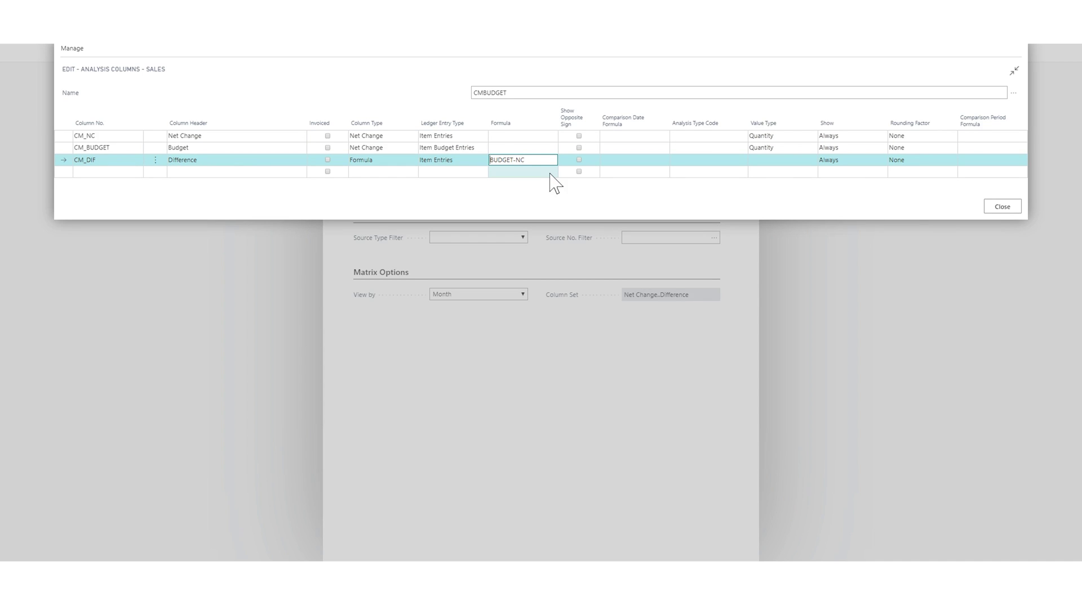
{"action": "type", "text": "CM_"}
{"action": "type", "text": "CM_"}
{"action": "key", "text": "Tab"}
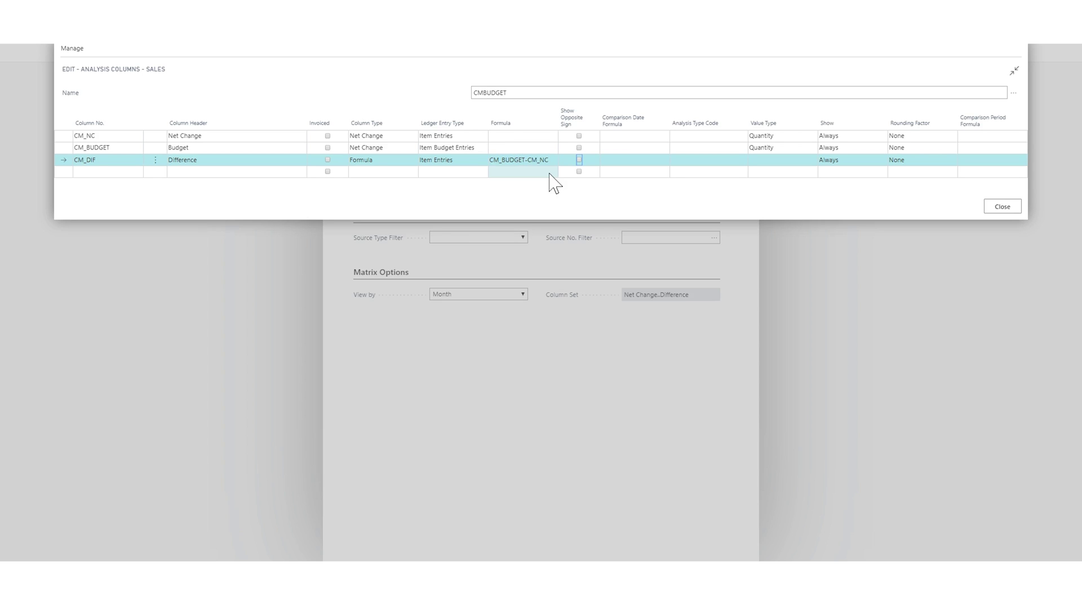
{"action": "left_click", "coordinate": [115, 173]}
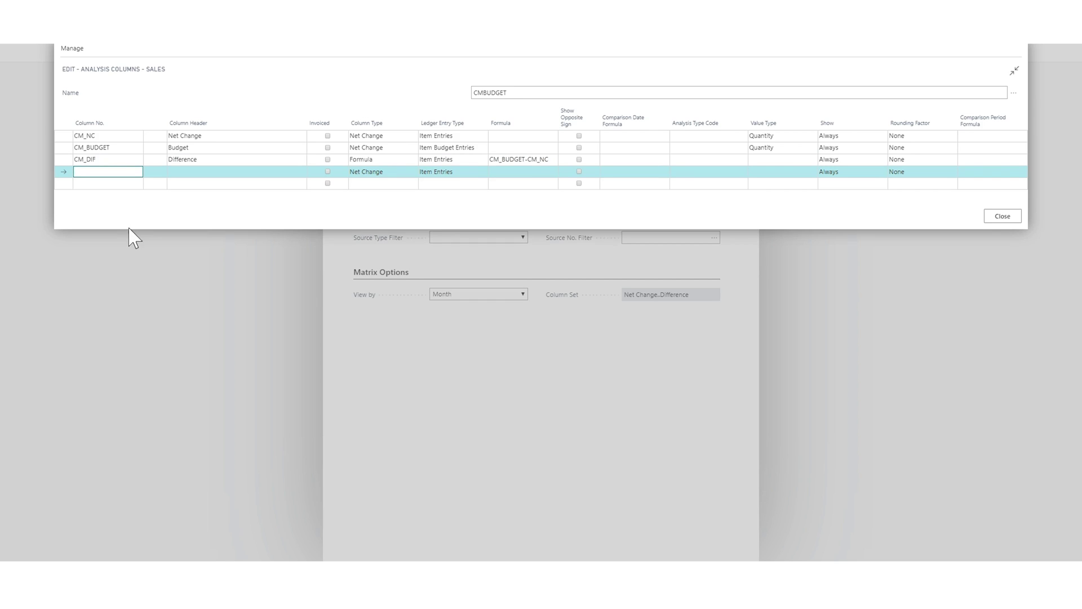
Add column 1M_NC headed 'Net Change +1M' with comparison date formula 1M.
{"action": "type", "text": "1M_NC"}
{"action": "key", "text": "Tab"}
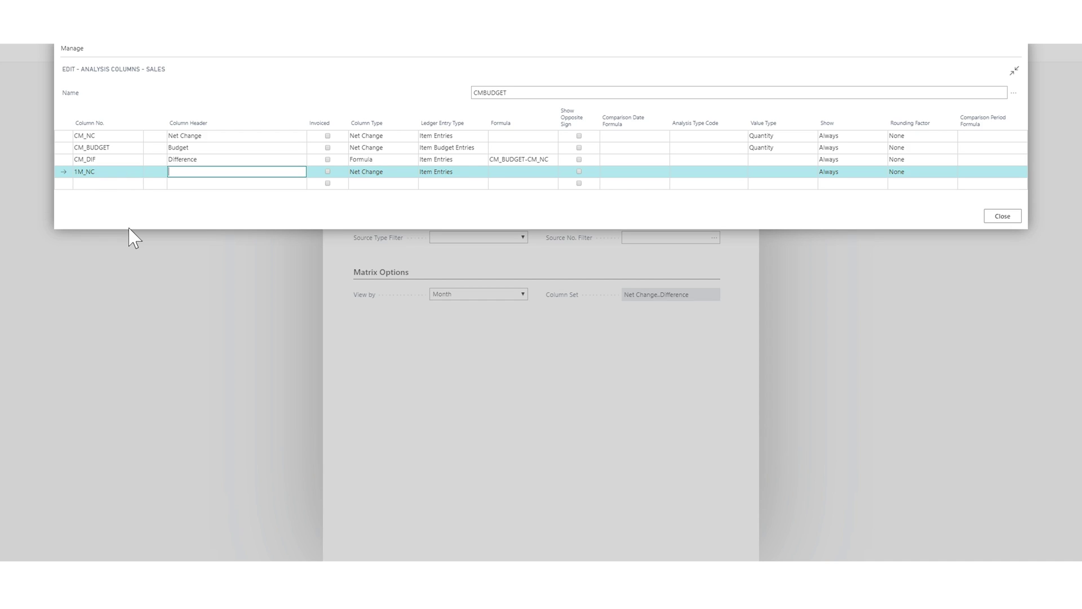
{"action": "type", "text": "Net Chagn"}
{"action": "type", "text": "nge"}
{"action": "type", "text": "+1M"}
{"action": "key", "text": "Tab"}
{"action": "key", "text": "Tab"}
{"action": "key", "text": "Tab"}
{"action": "key", "text": "Tab"}
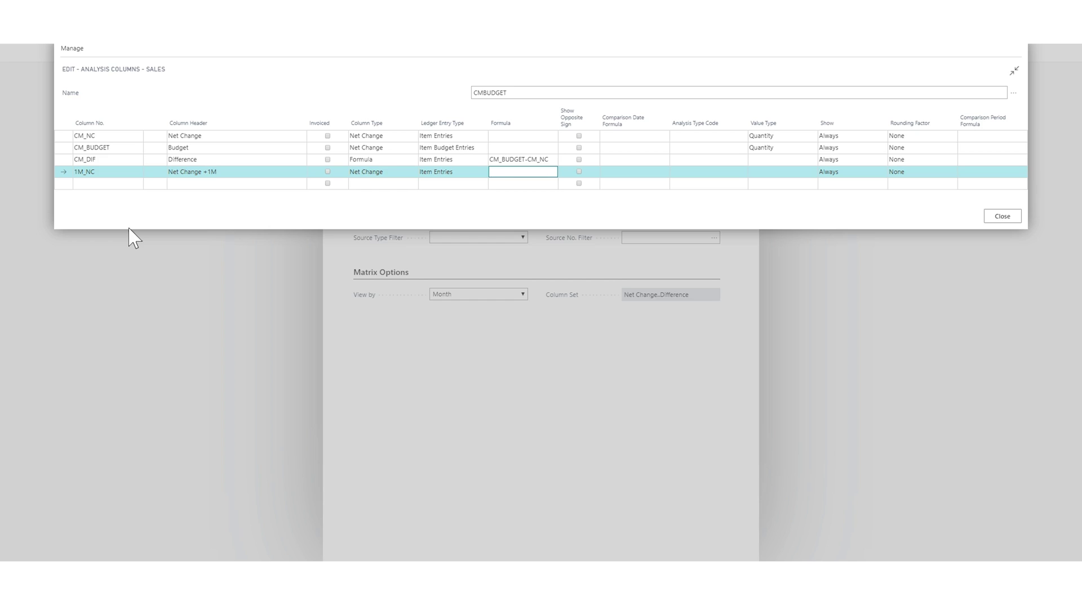
{"action": "key", "text": "Tab"}
{"action": "key", "text": "Tab"}
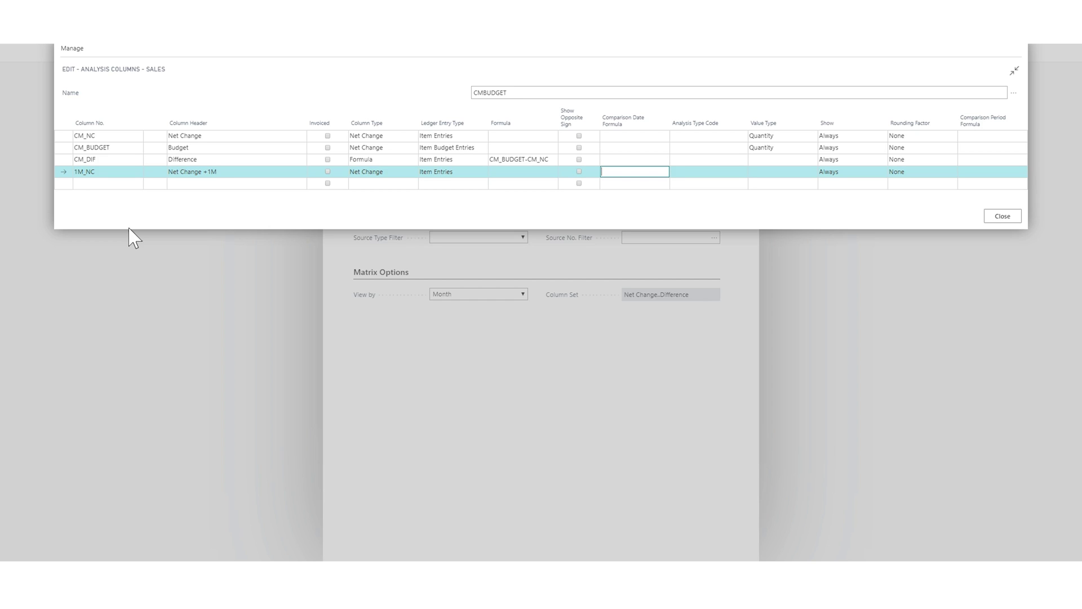
{"action": "type", "text": "1M1M"}
{"action": "key", "text": "Tab"}
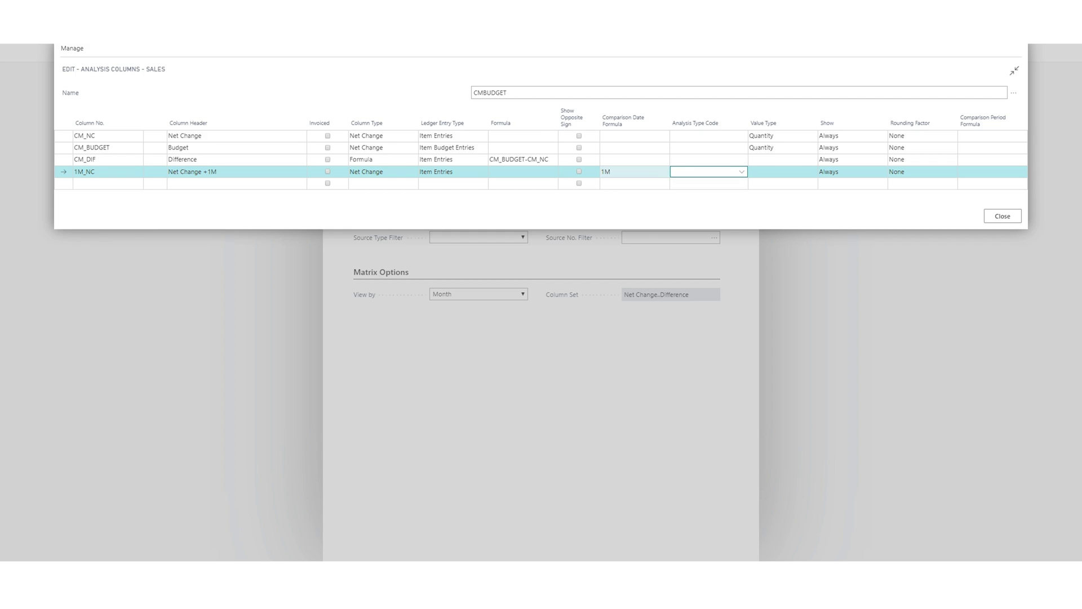
Add a new column coded 1M_BUDGET with header 'Budget +1M'.
{"action": "left_click", "coordinate": [104, 183]}
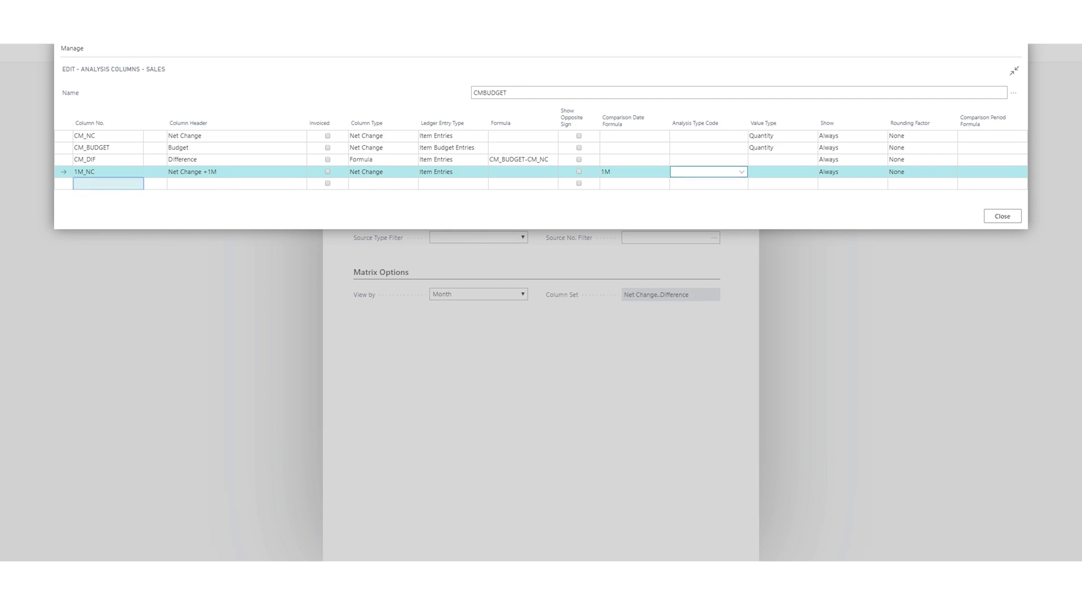
{"action": "type", "text": "1"}
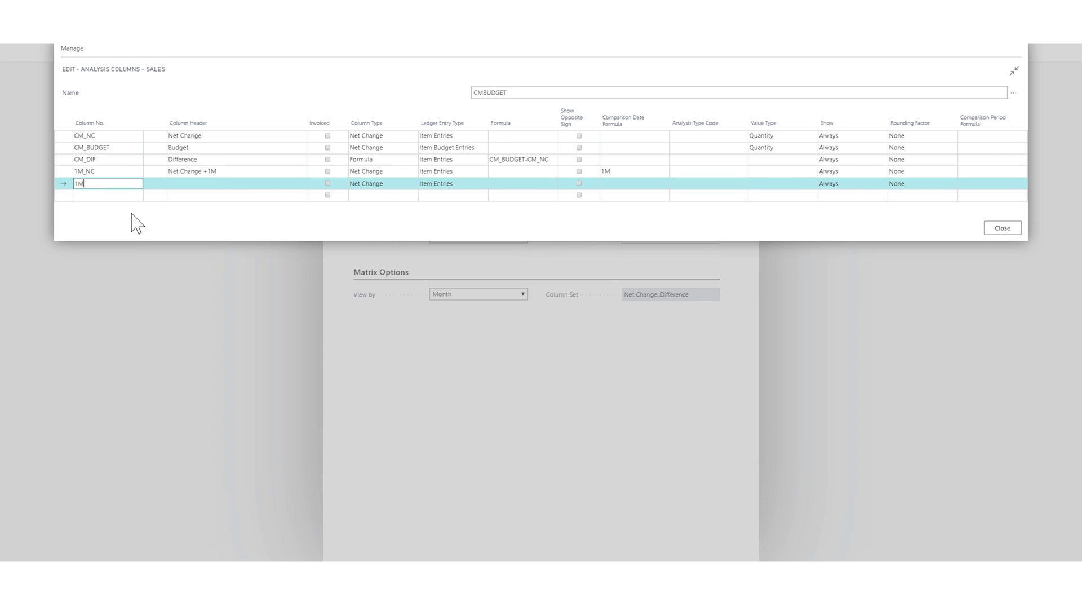
{"action": "type", "text": "M_BUDG"}
{"action": "key", "text": "BackSpace"}
{"action": "key", "text": "BackSpace"}
{"action": "key", "text": "BackSpace"}
{"action": "key", "text": "BackSpace"}
{"action": "key", "text": "BackSpace"}
{"action": "type", "text": "_BUDGET"}
{"action": "key", "text": "Tab"}
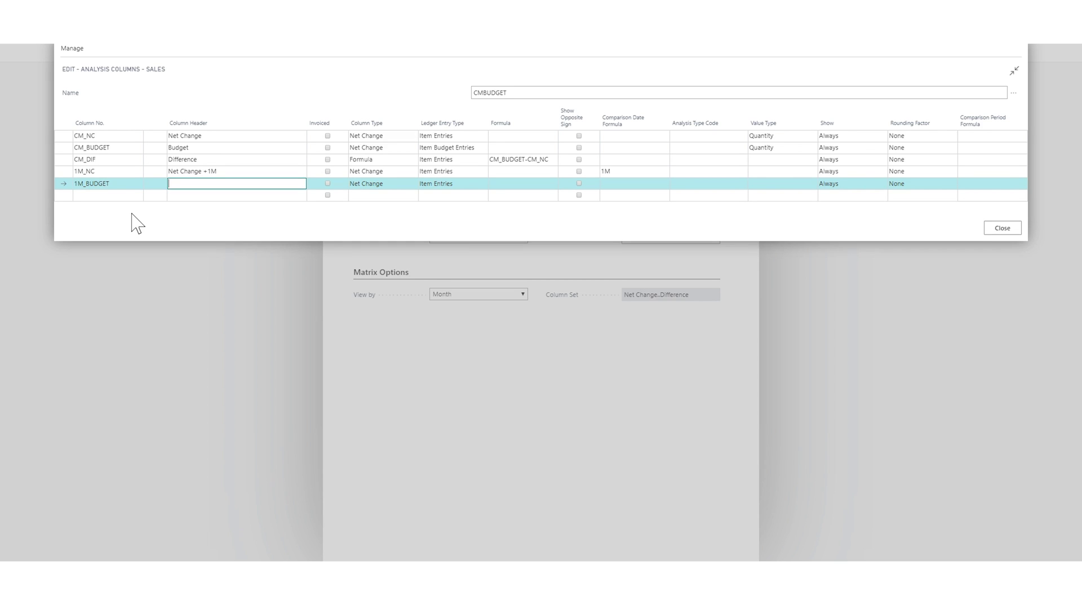
{"action": "type", "text": "Budget +1M"}
{"action": "key", "text": "Tab"}
{"action": "key", "text": "Tab"}
{"action": "key", "text": "Tab"}
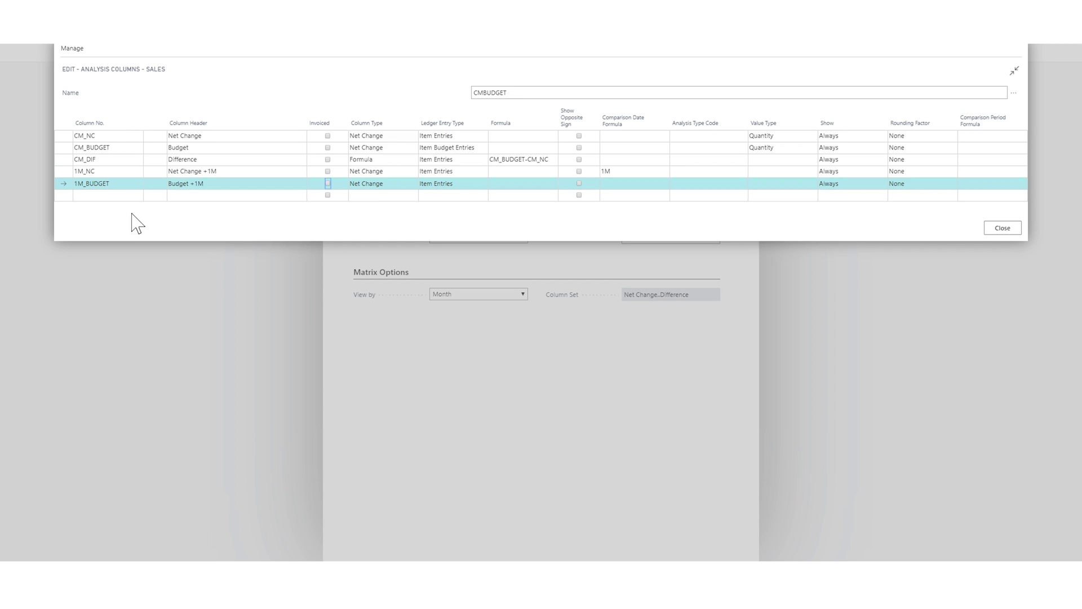
Set 1M_BUDGET to Item Budget Entries with comparison date formula 1M.
{"action": "key", "text": "shift+Tab"}
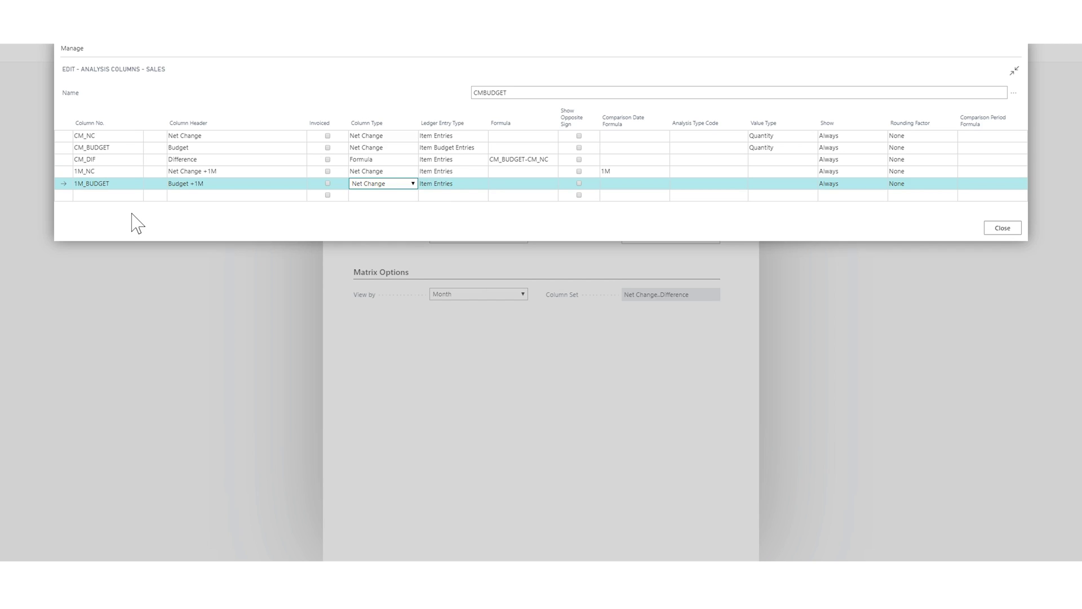
{"action": "key", "text": "Tab"}
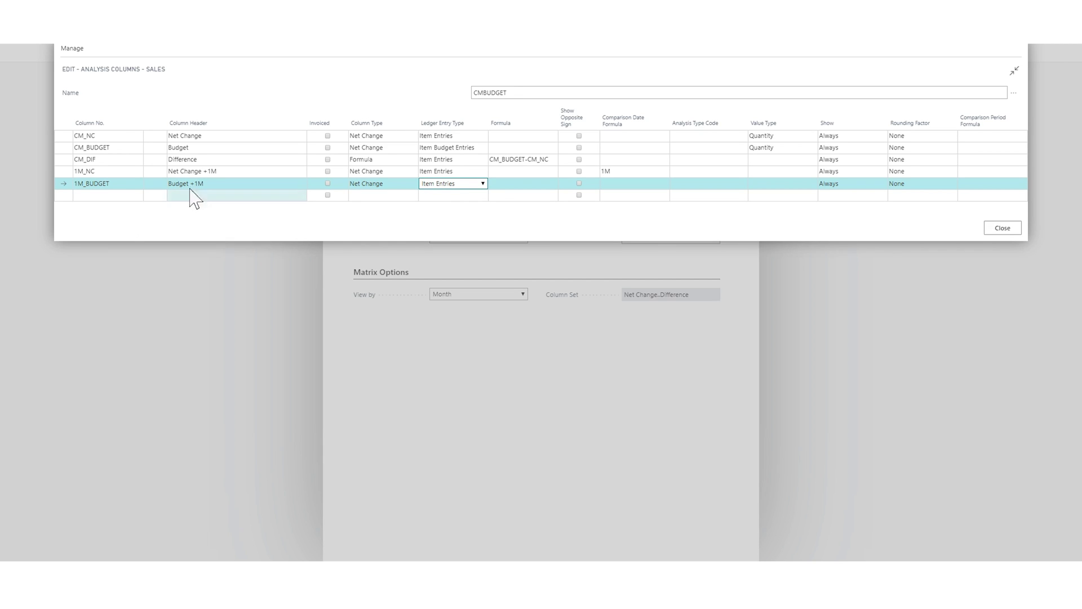
{"action": "left_click", "coordinate": [470, 184]}
{"action": "left_click", "coordinate": [457, 217]}
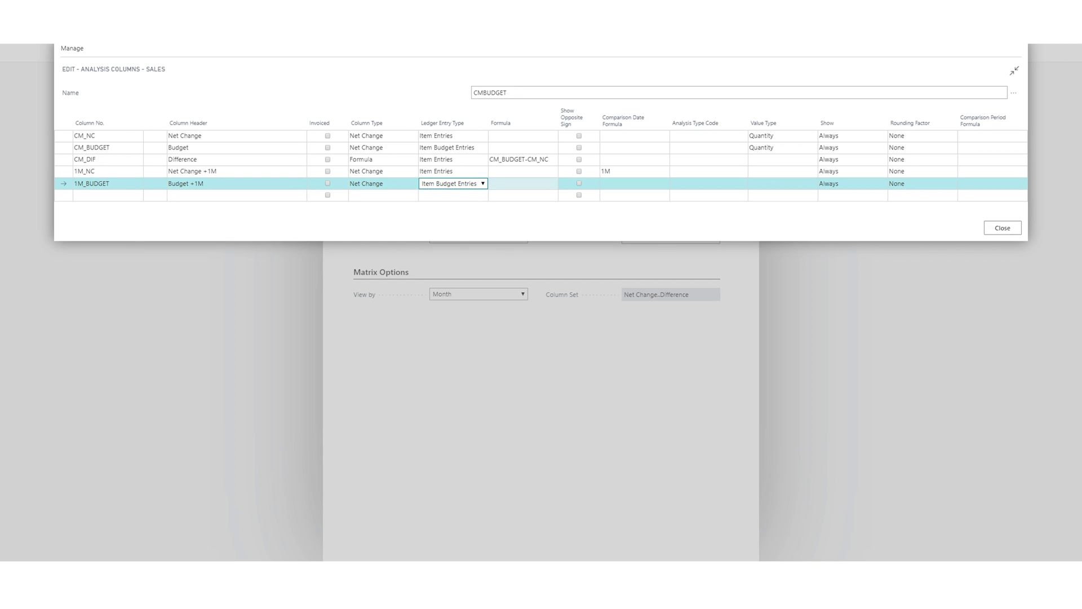
{"action": "left_click", "coordinate": [538, 160]}
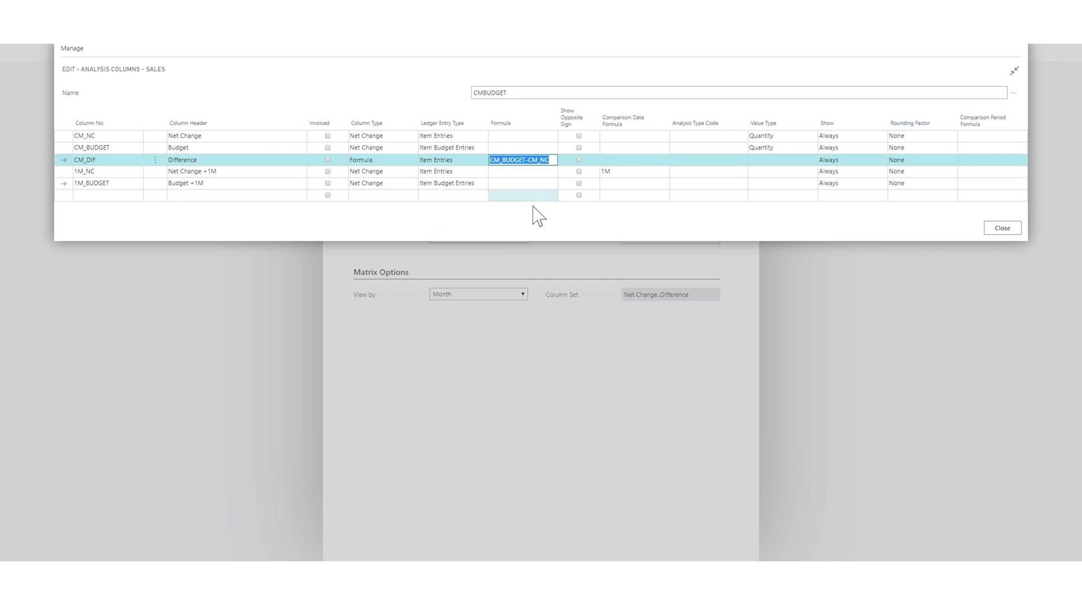
{"action": "left_click", "coordinate": [514, 196]}
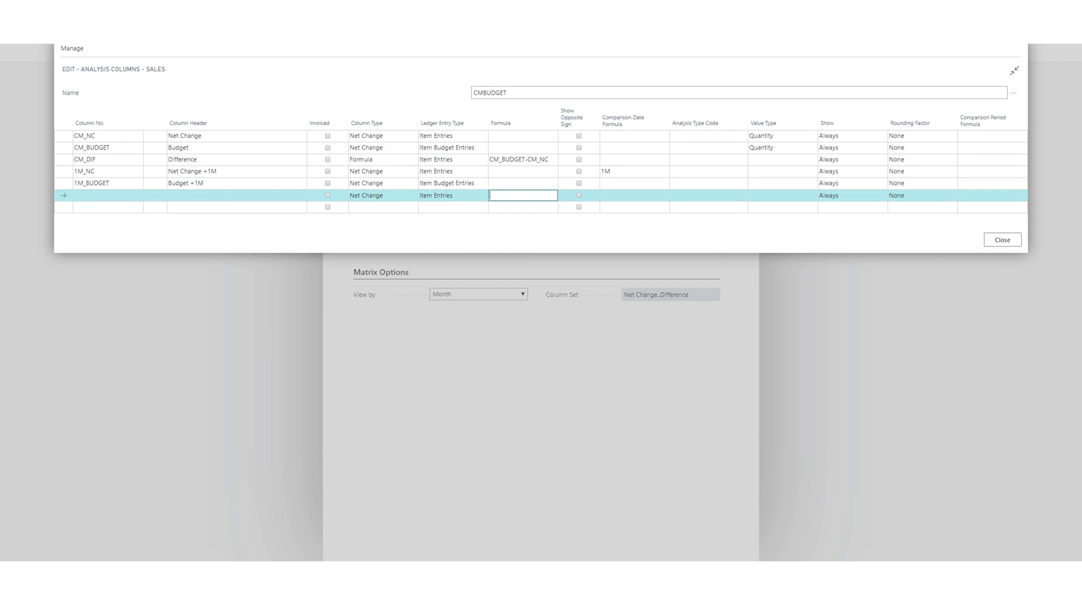
{"action": "left_click", "coordinate": [504, 183]}
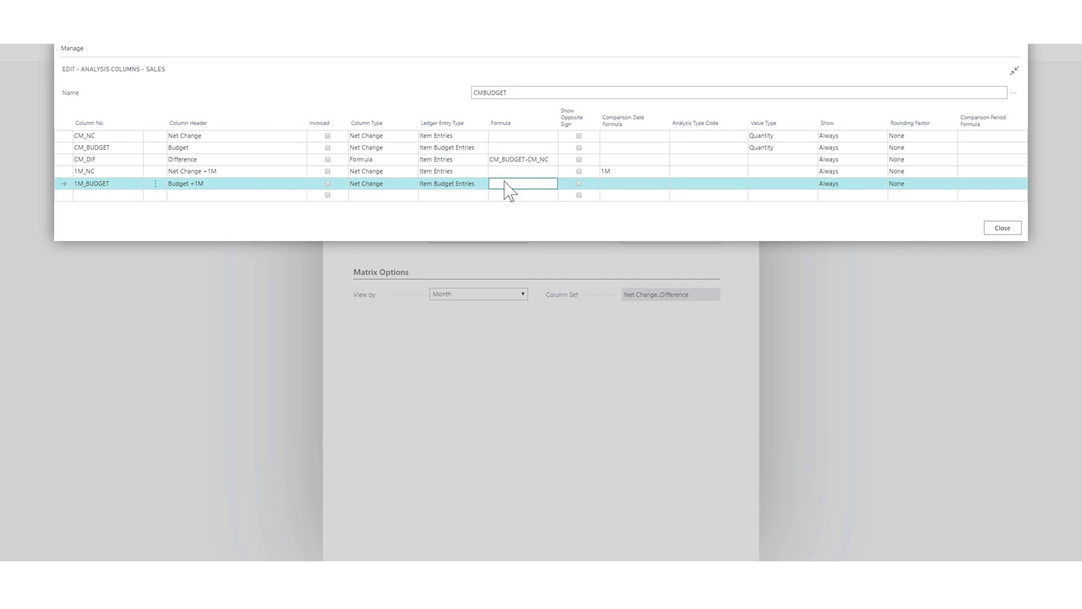
{"action": "key", "text": "Tab"}
{"action": "key", "text": "Tab"}
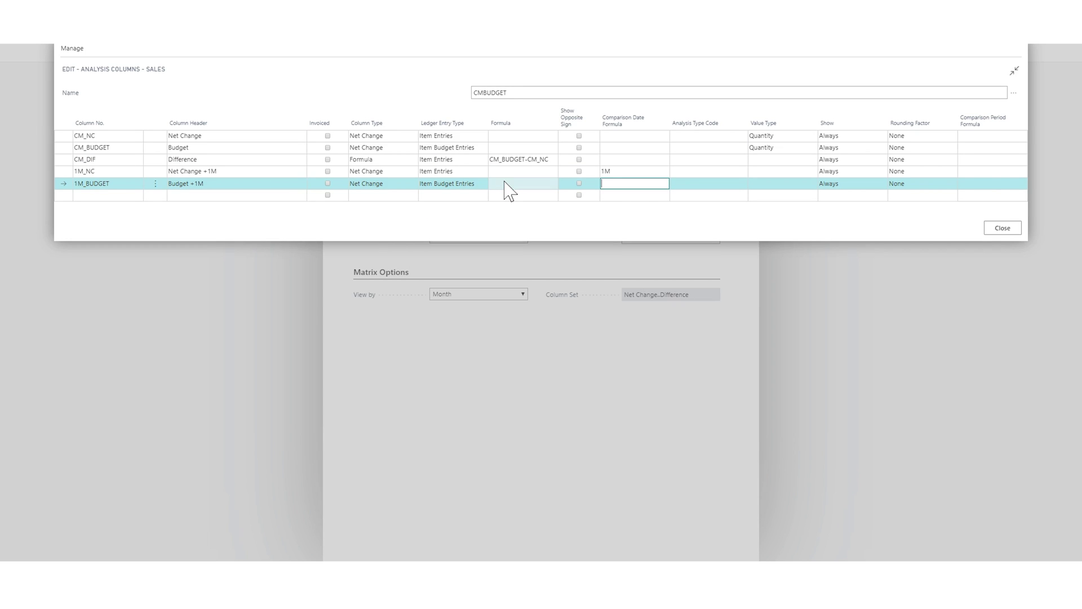
{"action": "type", "text": "1M"}
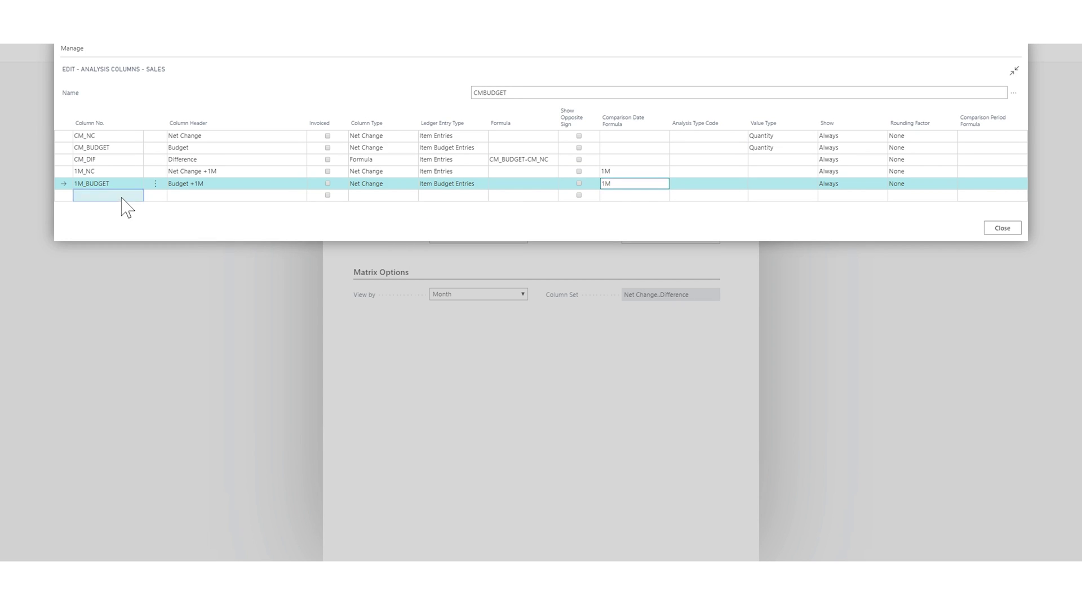
{"action": "left_click", "coordinate": [120, 196]}
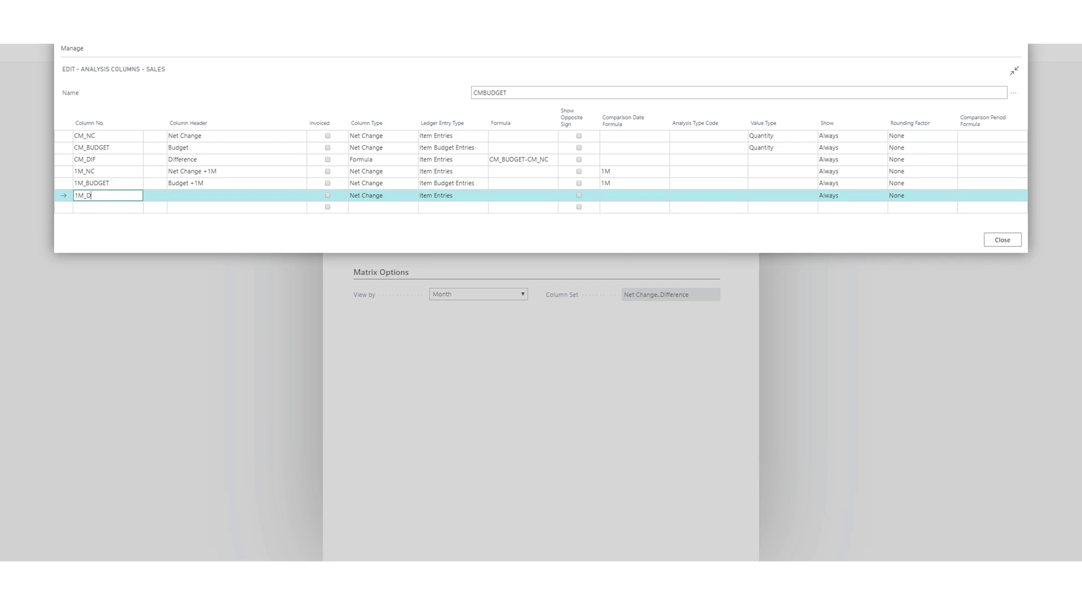
Add column 1M_DIF headed 'Difference +1M', formula 1M_BUDGET-1M_NC, comparison date formula 1M.
{"action": "type", "text": "1M_DIF"}
{"action": "key", "text": "Tab"}
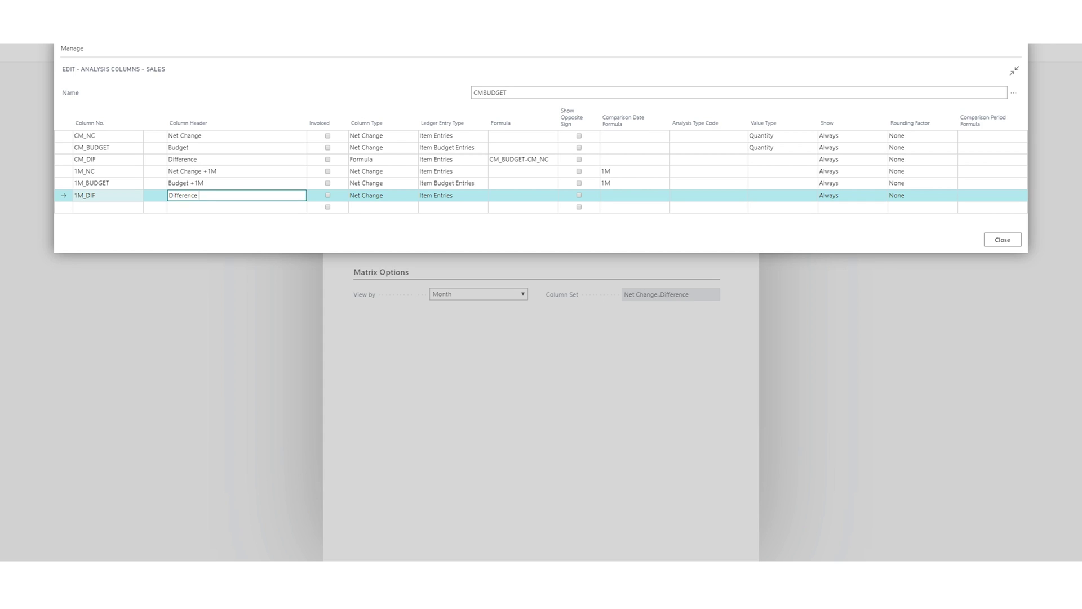
{"action": "key", "text": "Tab"}
{"action": "key", "text": "Tab"}
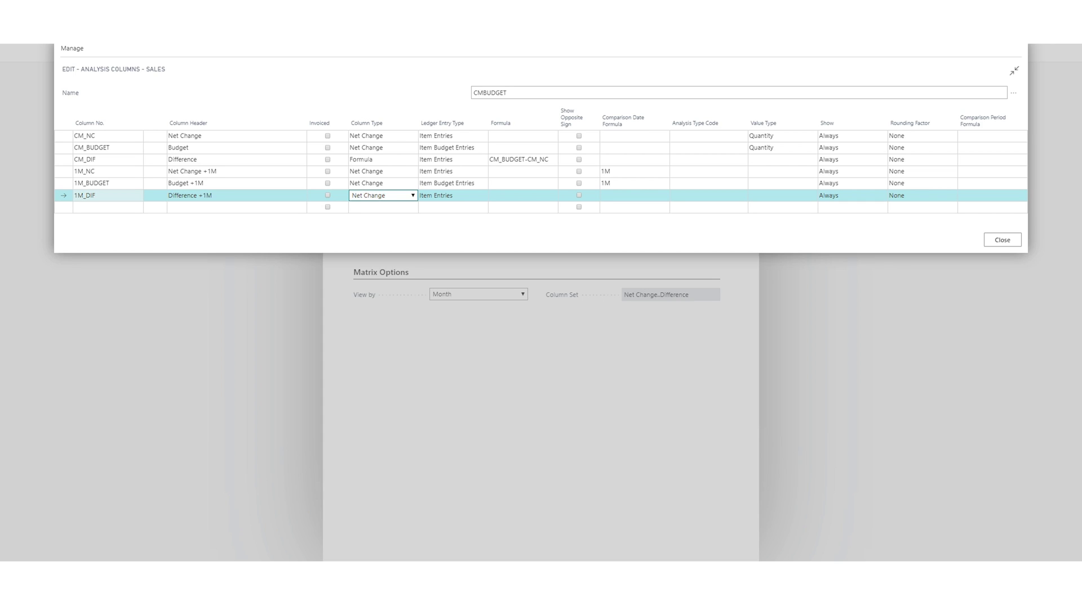
{"action": "key", "text": "Tab"}
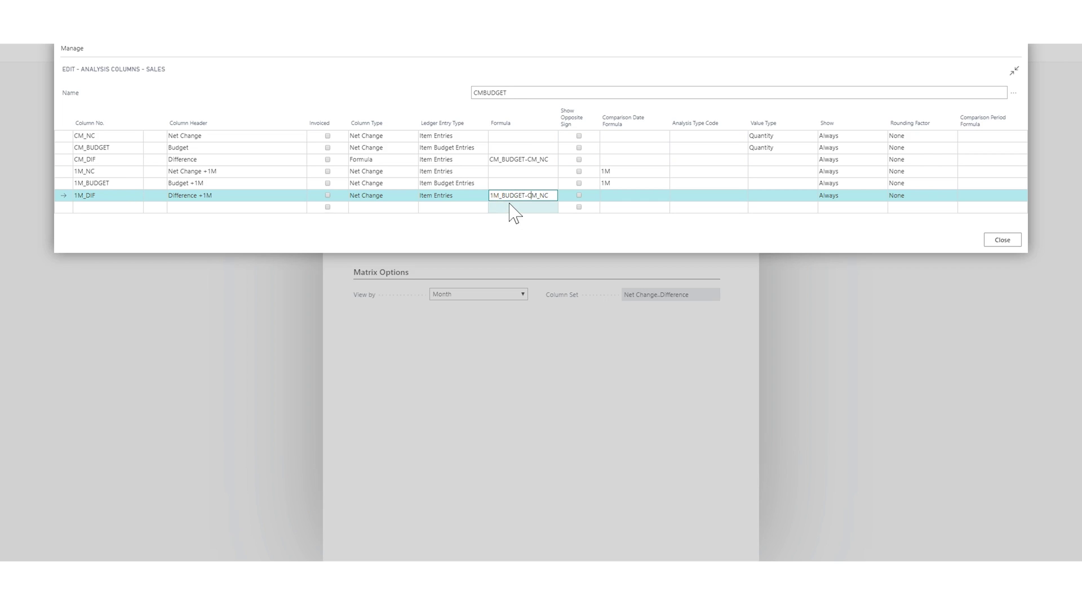
{"action": "key", "text": "Tab"}
{"action": "key", "text": "Tab"}
{"action": "type", "text": "!M"}
{"action": "key", "text": "Tab"}
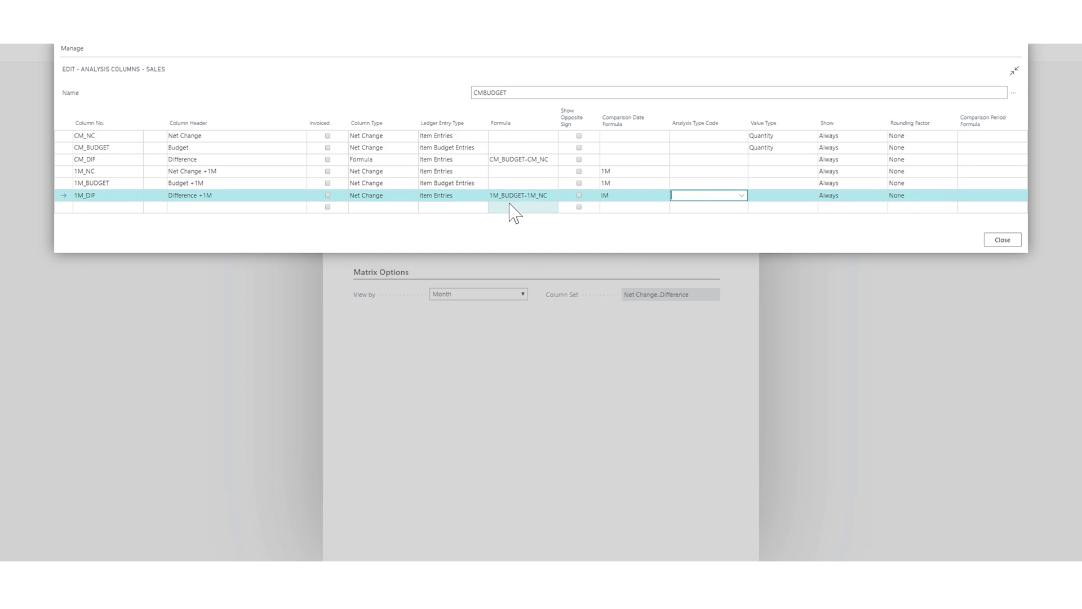
{"action": "key", "text": "shift+Tab"}
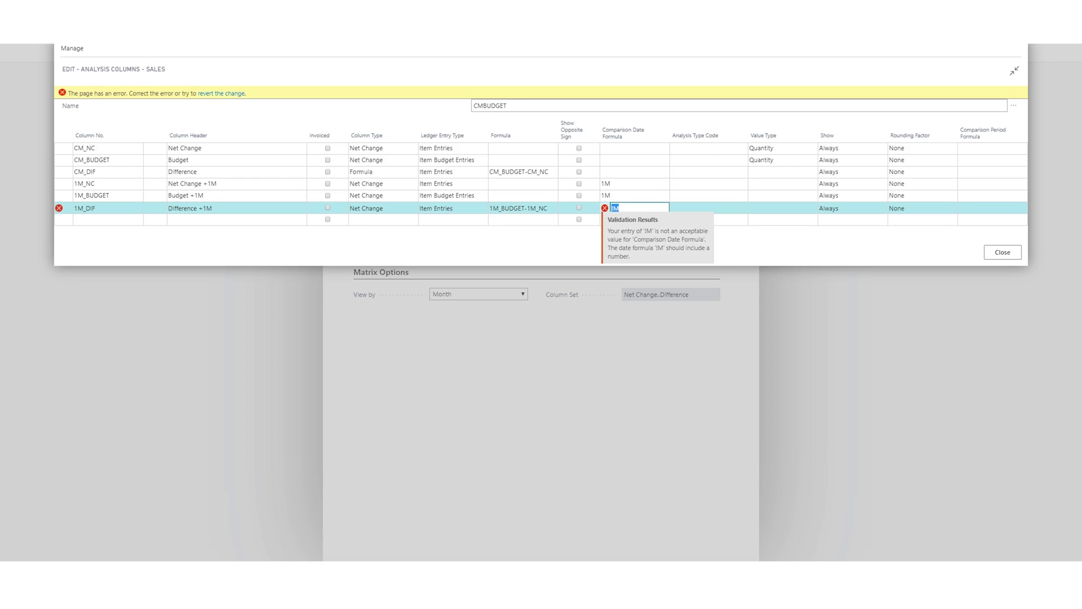
{"action": "type", "text": "1M"}
{"action": "key", "text": "Tab"}
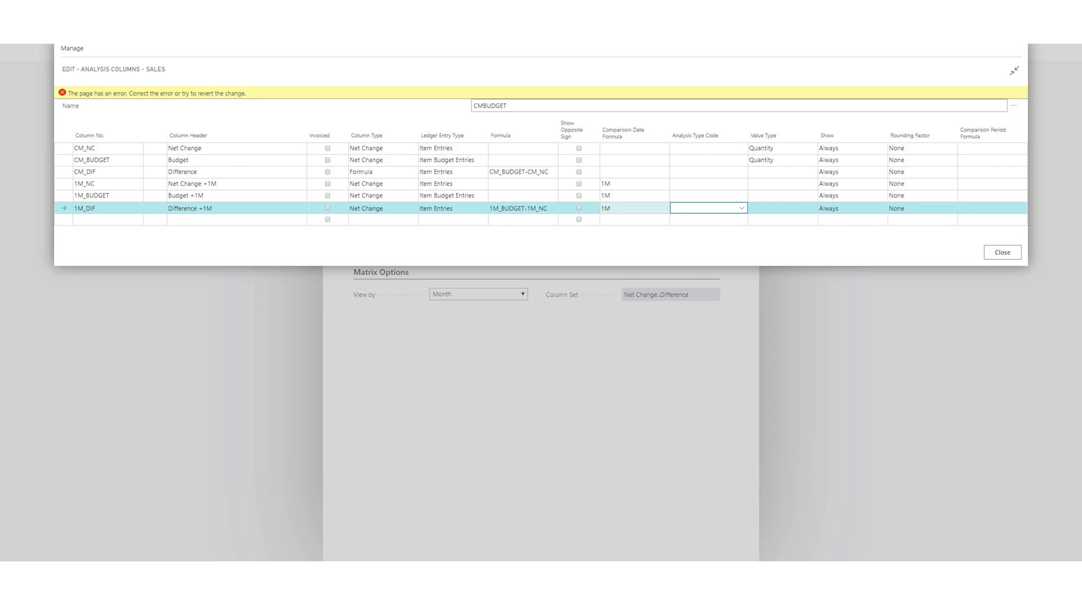
{"action": "left_click", "coordinate": [778, 162]}
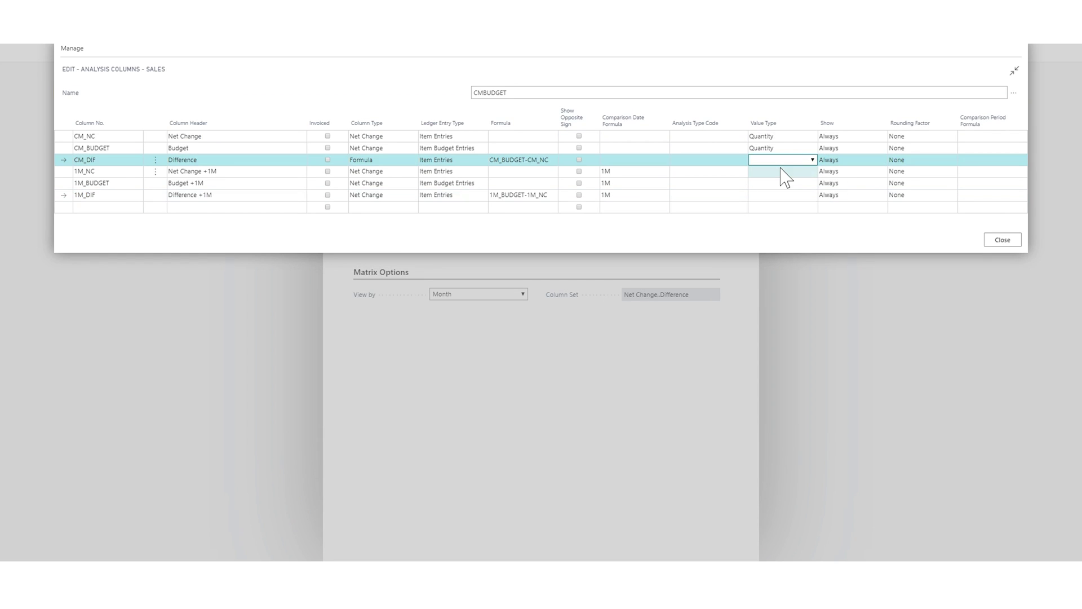
Set the value type of 1M_NC and 1M_BUDGET to Quantity.
{"action": "left_click", "coordinate": [782, 170]}
{"action": "type", "text": "q"}
{"action": "key", "text": "Down"}
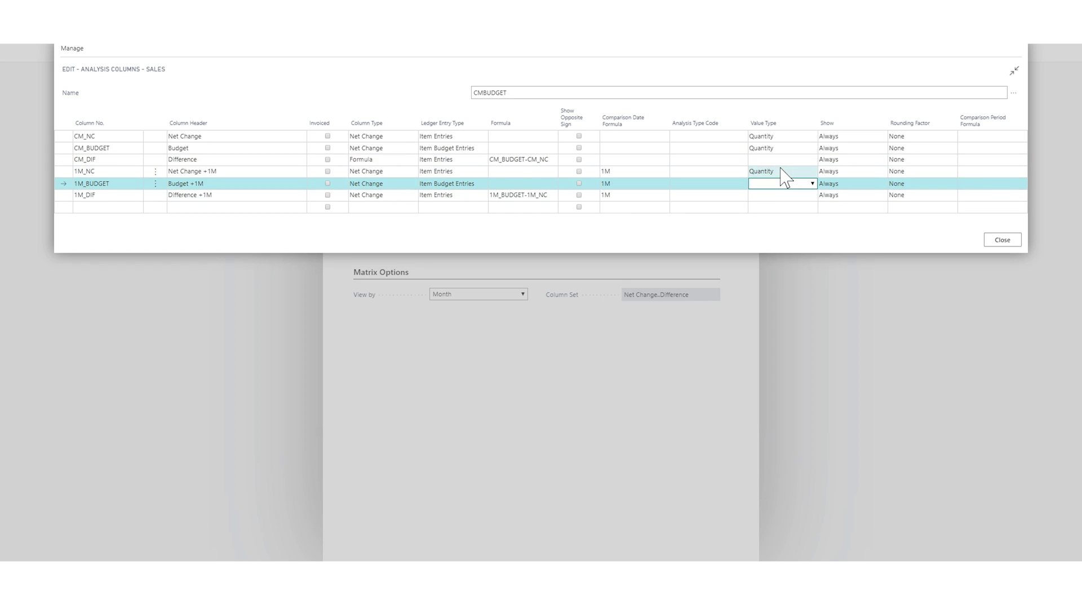
{"action": "type", "text": "q"}
{"action": "key", "text": "Down"}
Clear 1M_DIF's comparison date formula and close the column editor.
{"action": "key", "text": "Up"}
{"action": "key", "text": "Up"}
{"action": "key", "text": "Up"}
{"action": "key", "text": "Up"}
{"action": "key", "text": "Up"}
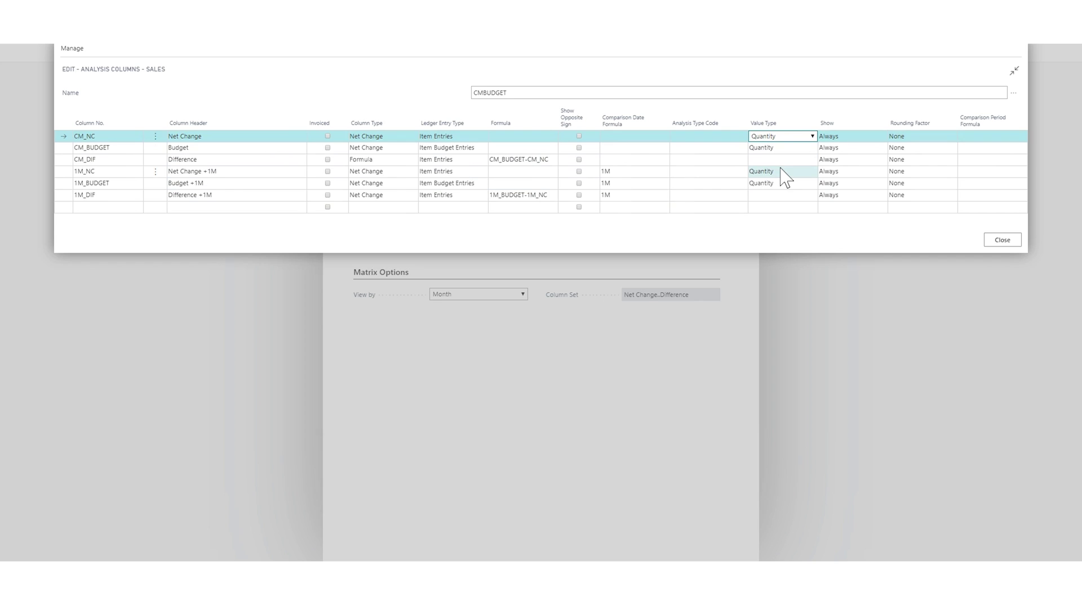
{"action": "key", "text": "Down"}
{"action": "key", "text": "Down"}
{"action": "key", "text": "Down"}
{"action": "key", "text": "Down"}
{"action": "key", "text": "Down"}
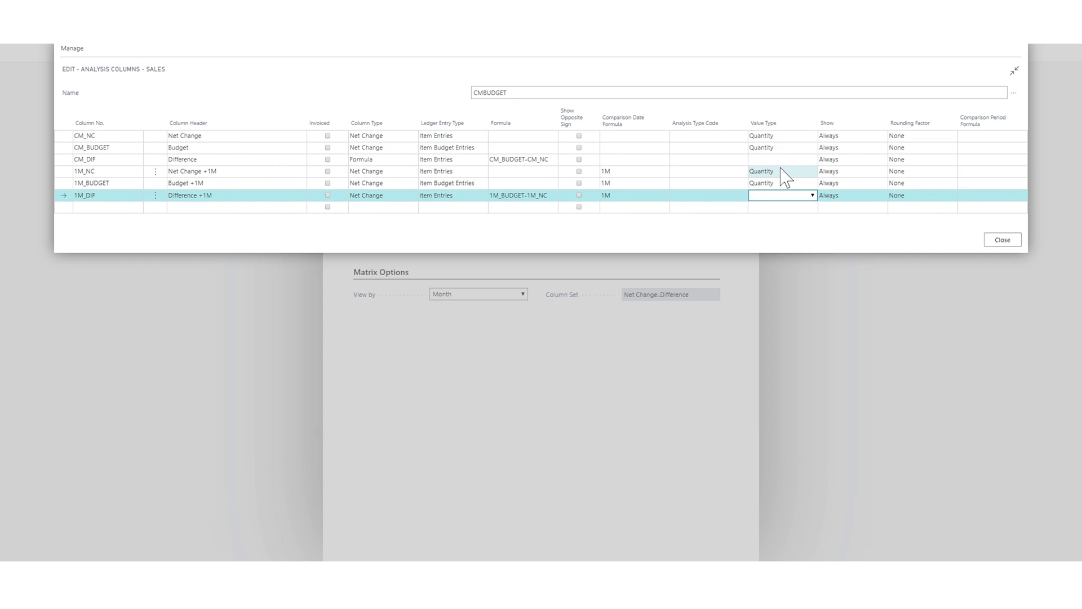
{"action": "key", "text": "shift+Tab"}
{"action": "key", "text": "shift+Tab"}
{"action": "key", "text": "Delete"}
{"action": "key", "text": "Tab"}
{"action": "key", "text": "Up"}
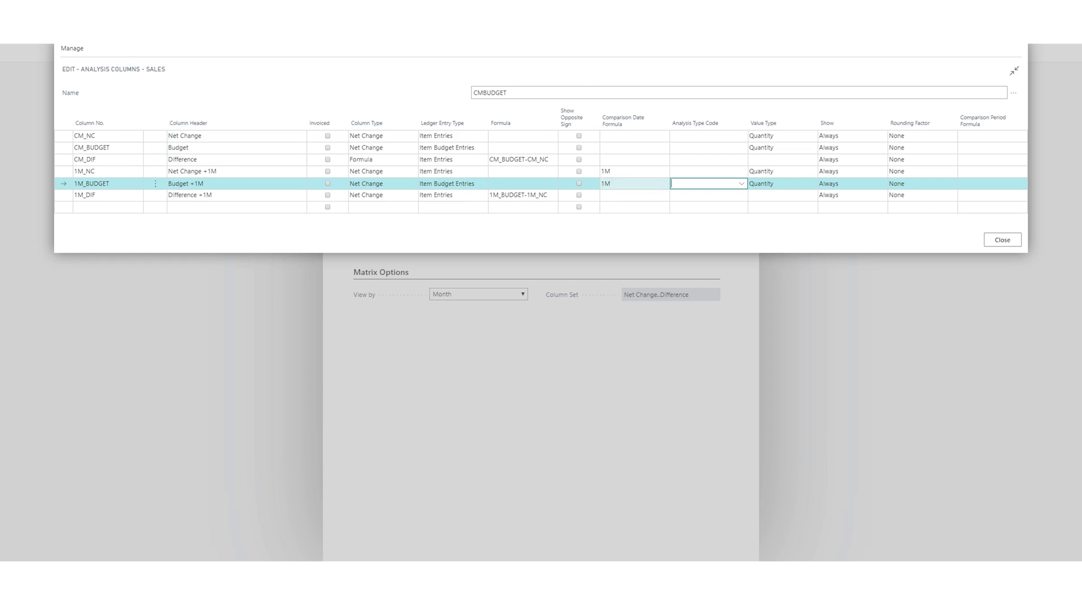
{"action": "left_click", "coordinate": [1002, 239]}
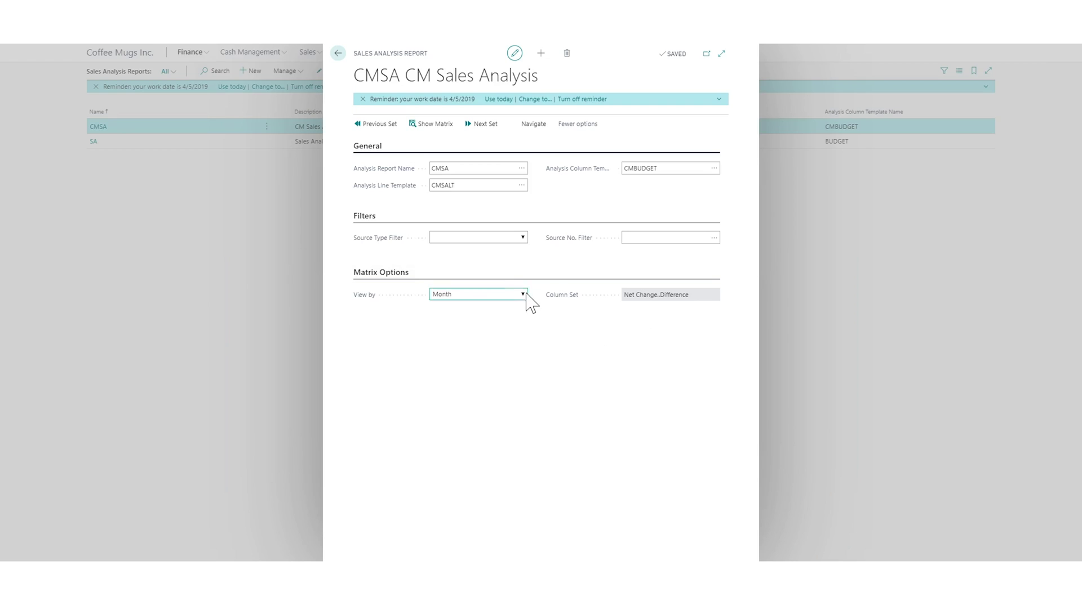
Confirm work date 2/21/2020 and reopen the CMSA matrix showing the new +1M columns.
{"action": "left_click", "coordinate": [533, 99]}
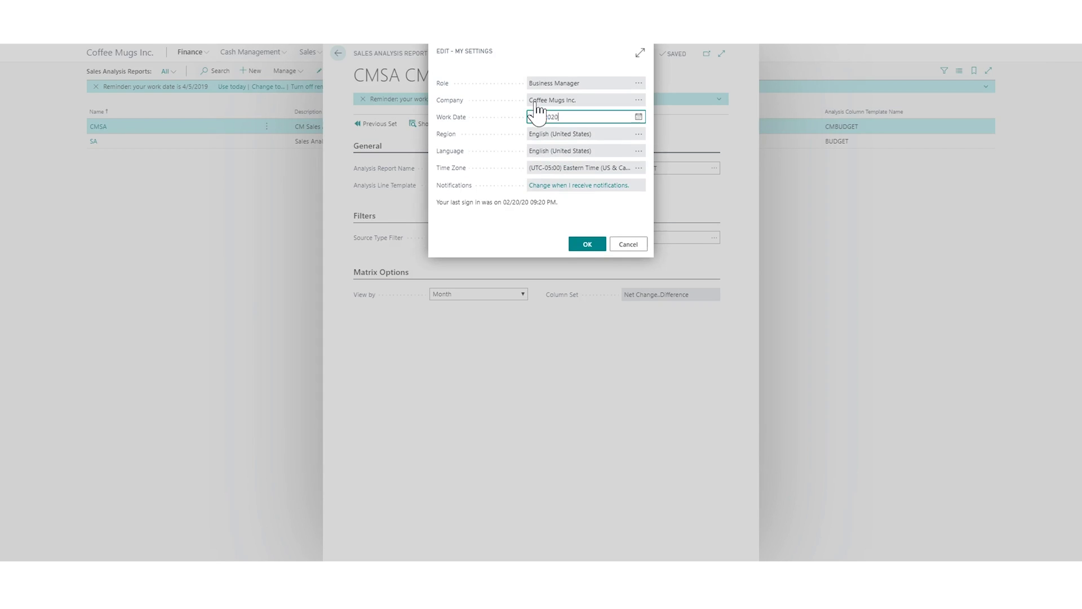
{"action": "left_click", "coordinate": [587, 244]}
{"action": "left_click", "coordinate": [338, 53]}
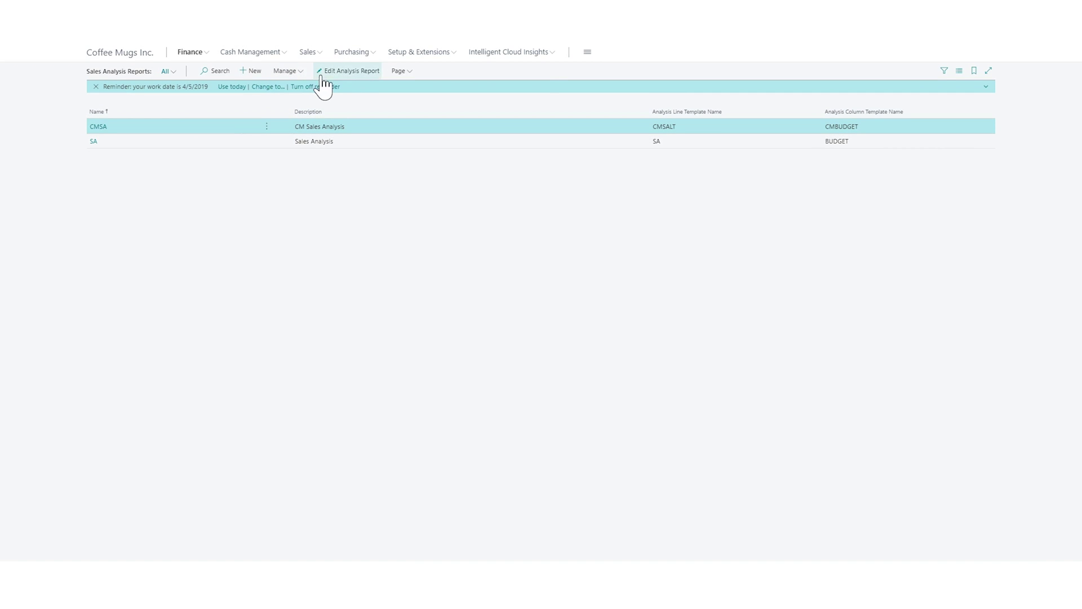
{"action": "left_click", "coordinate": [333, 82]}
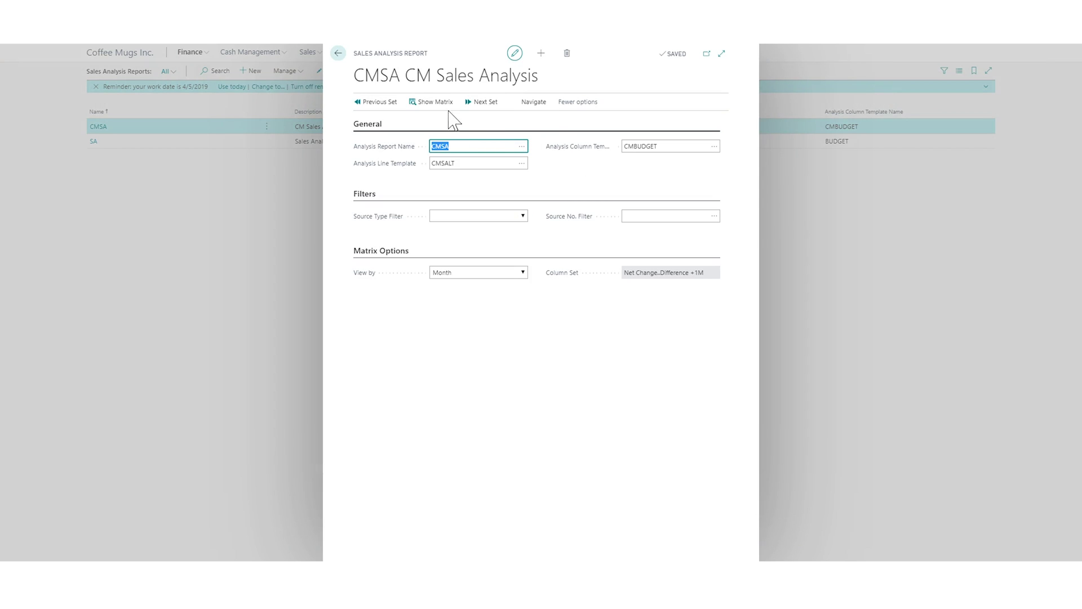
{"action": "left_click", "coordinate": [432, 103]}
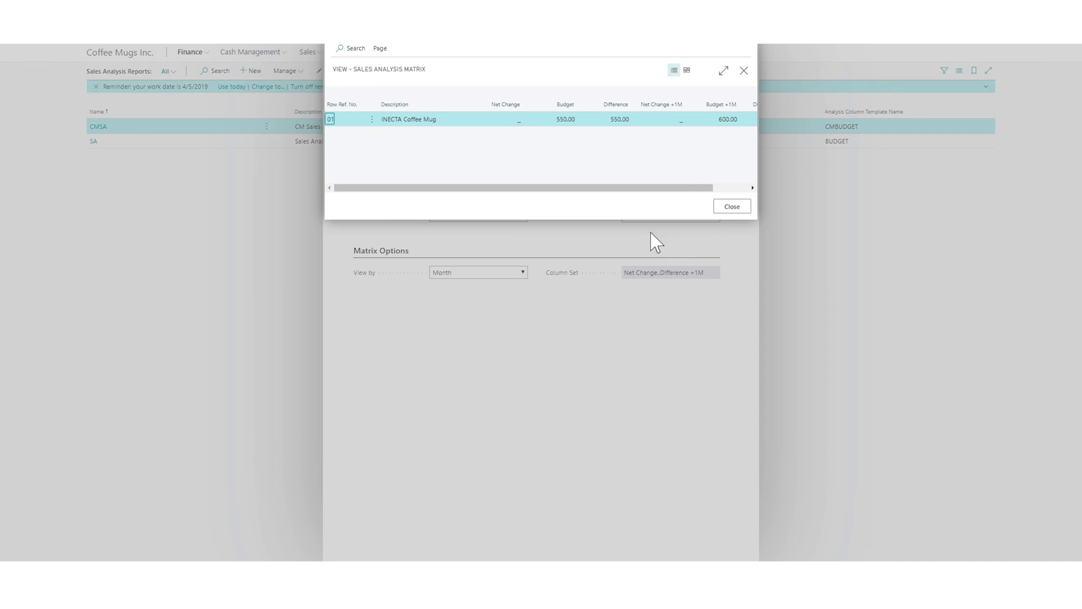
{"action": "left_click", "coordinate": [723, 71]}
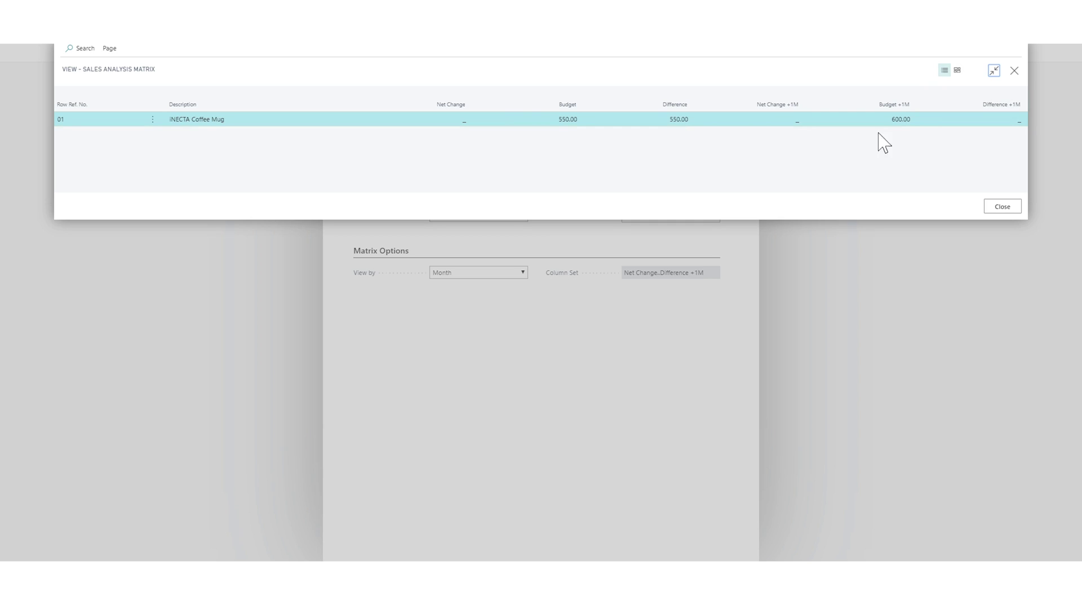
{"action": "left_click", "coordinate": [1014, 70]}
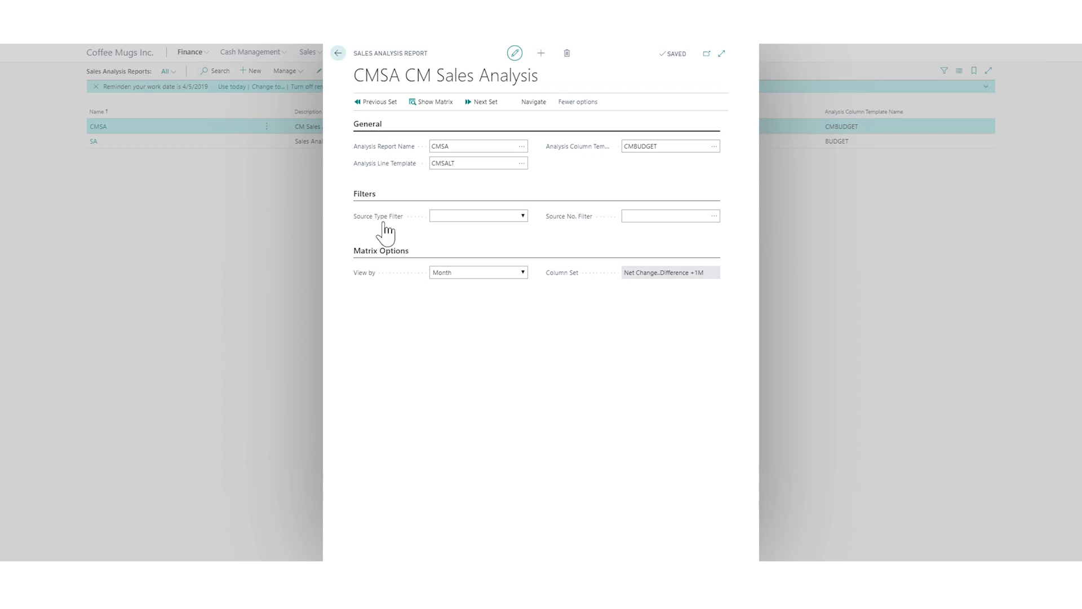
In the CMBUDGET column setup, make 1M_DIF a Formula column and close the editor.
{"action": "left_click", "coordinate": [533, 102]}
{"action": "left_click", "coordinate": [379, 121]}
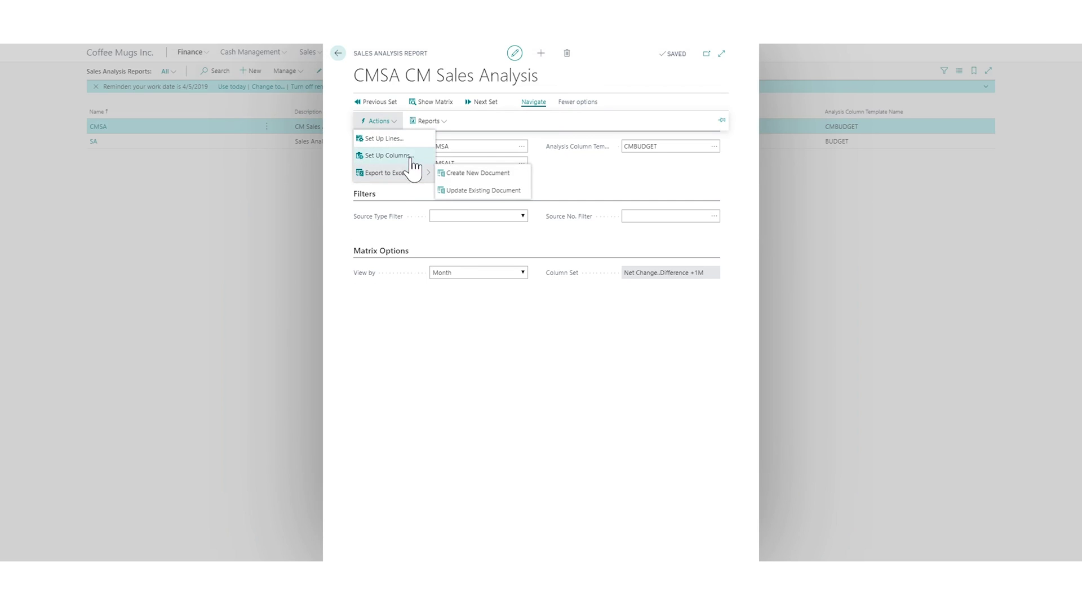
{"action": "left_click", "coordinate": [523, 220]}
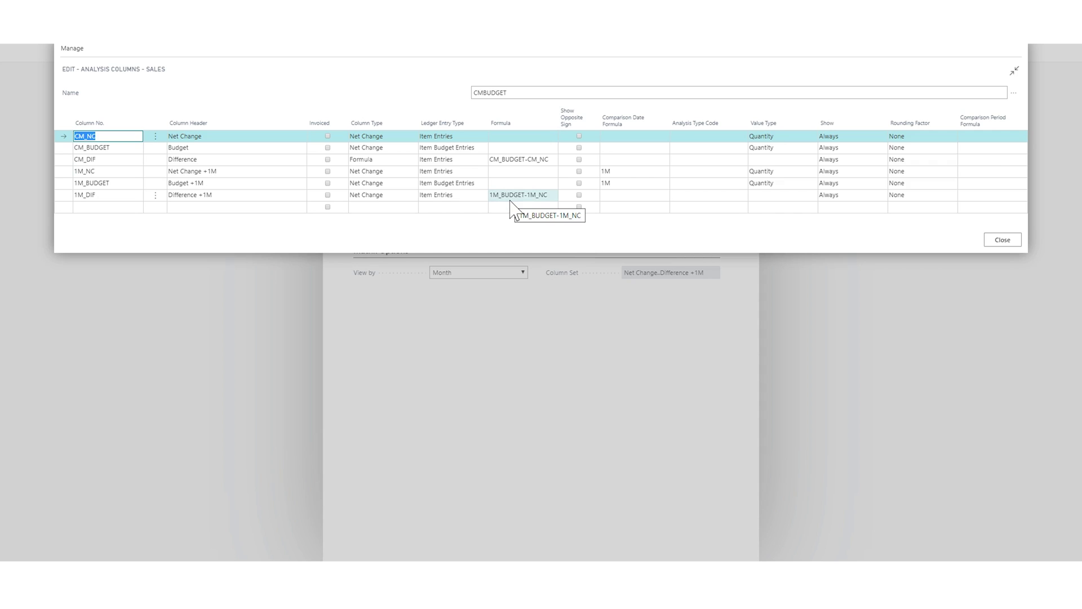
{"action": "left_click", "coordinate": [510, 198]}
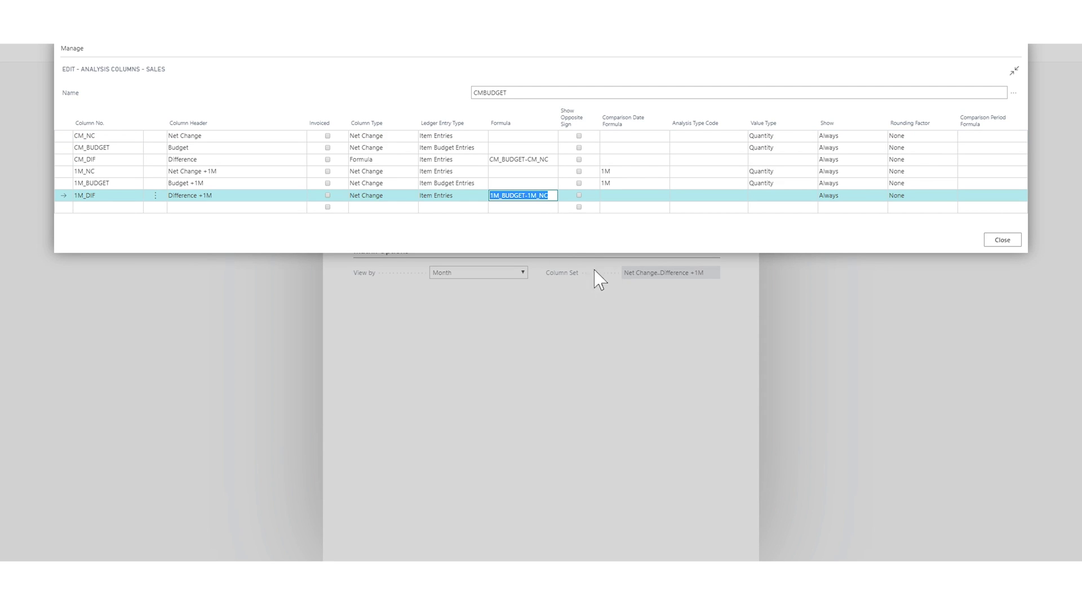
{"action": "left_click", "coordinate": [447, 195]}
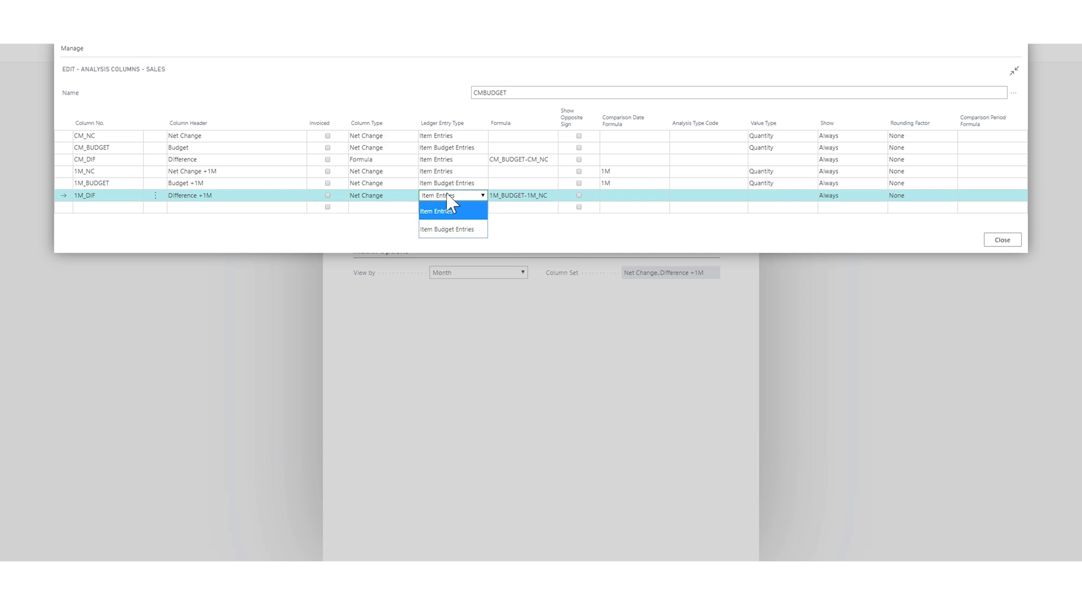
{"action": "left_click", "coordinate": [375, 196]}
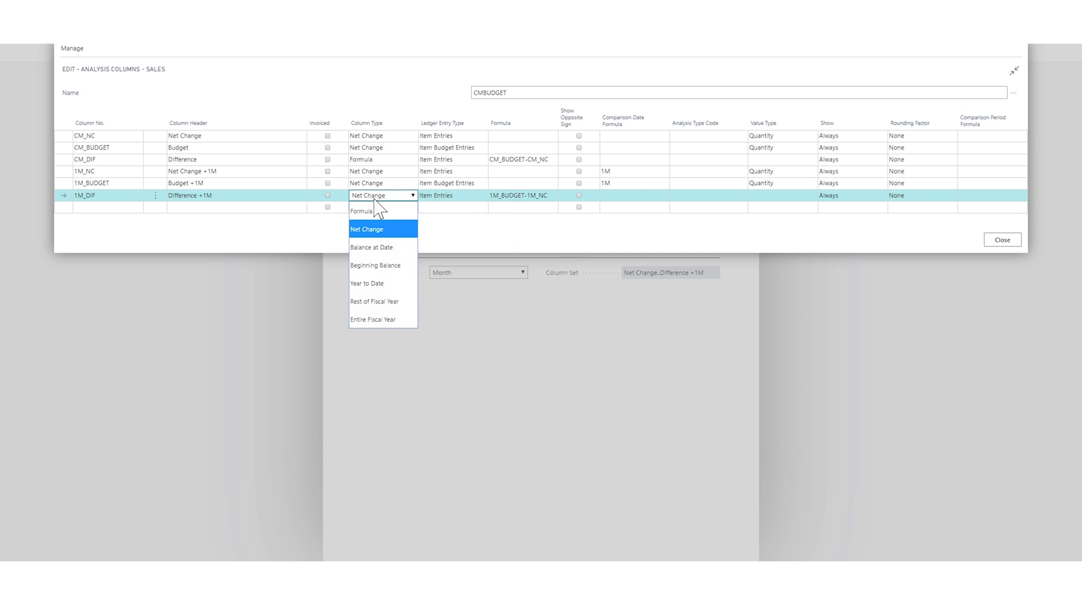
{"action": "left_click", "coordinate": [366, 212]}
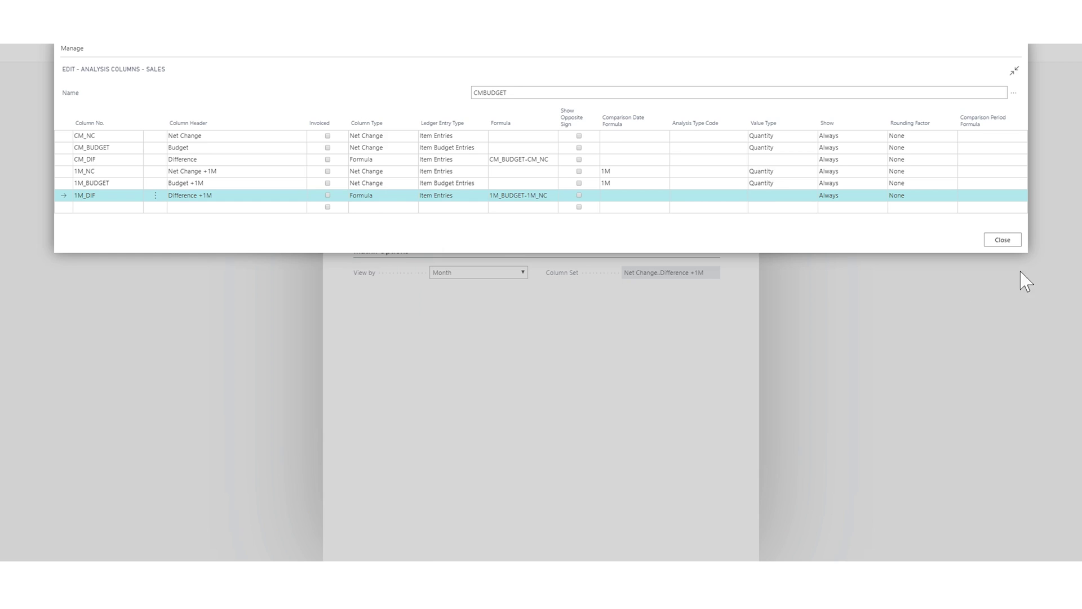
{"action": "left_click", "coordinate": [1002, 241]}
Show the CMSA matrix: INECTA Coffee Mug has Budget +1M and Difference +1M at 600.00.
{"action": "left_click", "coordinate": [432, 101]}
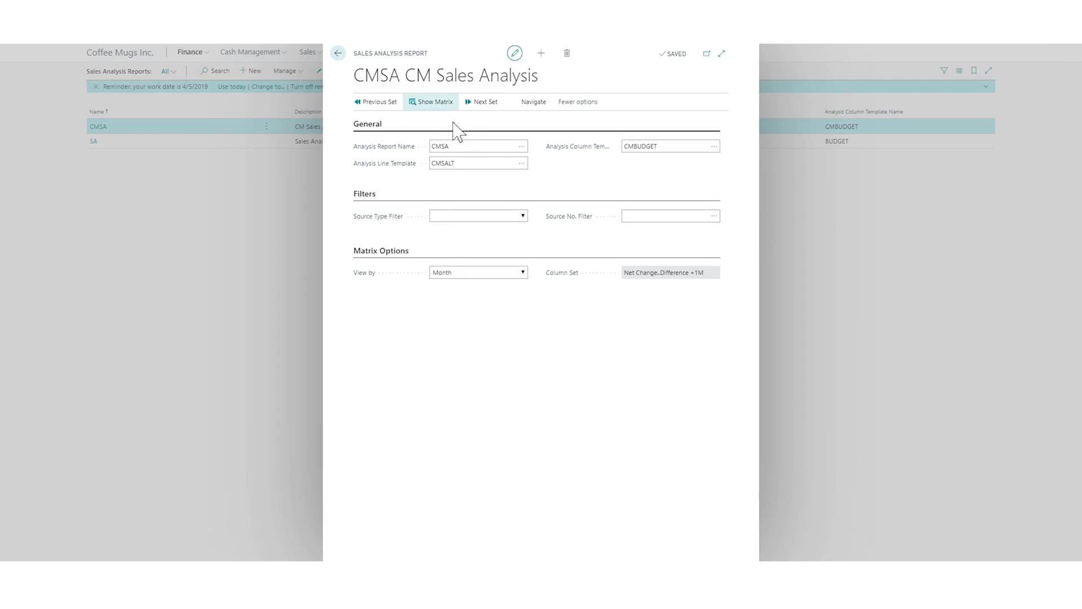